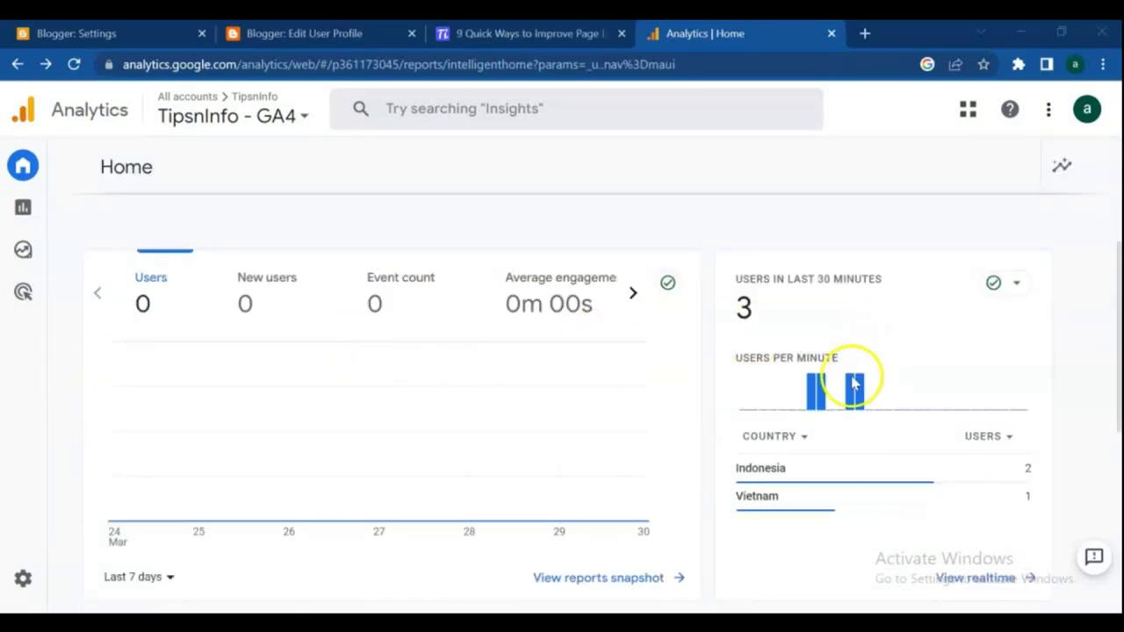
Break recent users down by City instead of Country and open the Realtime overview report.
mouse_move(765, 496)
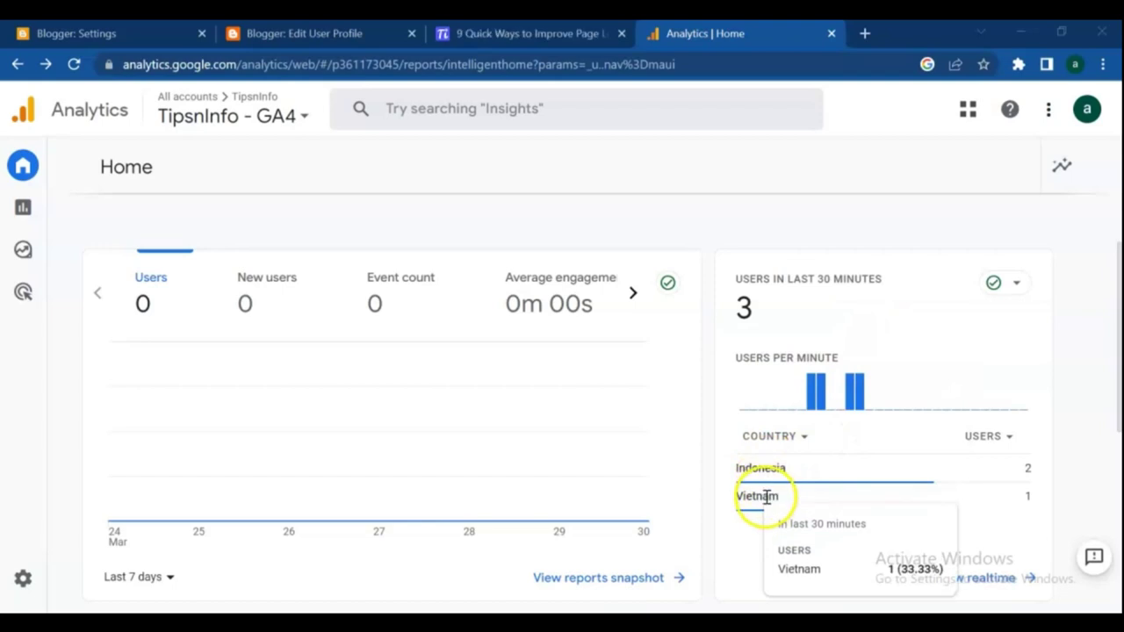
click(801, 437)
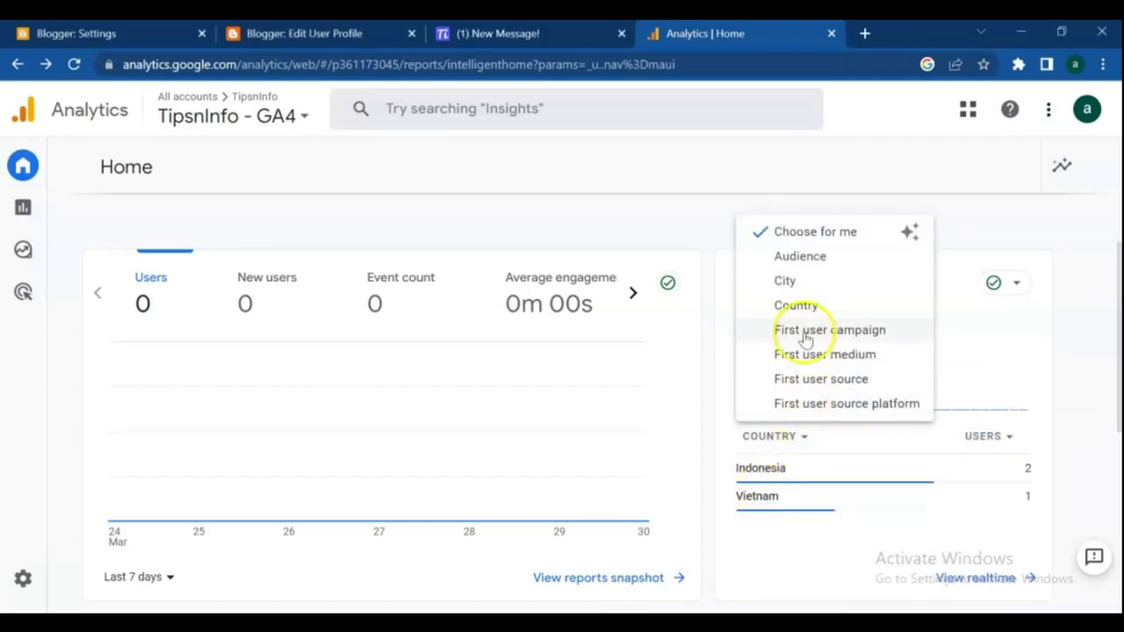
click(790, 280)
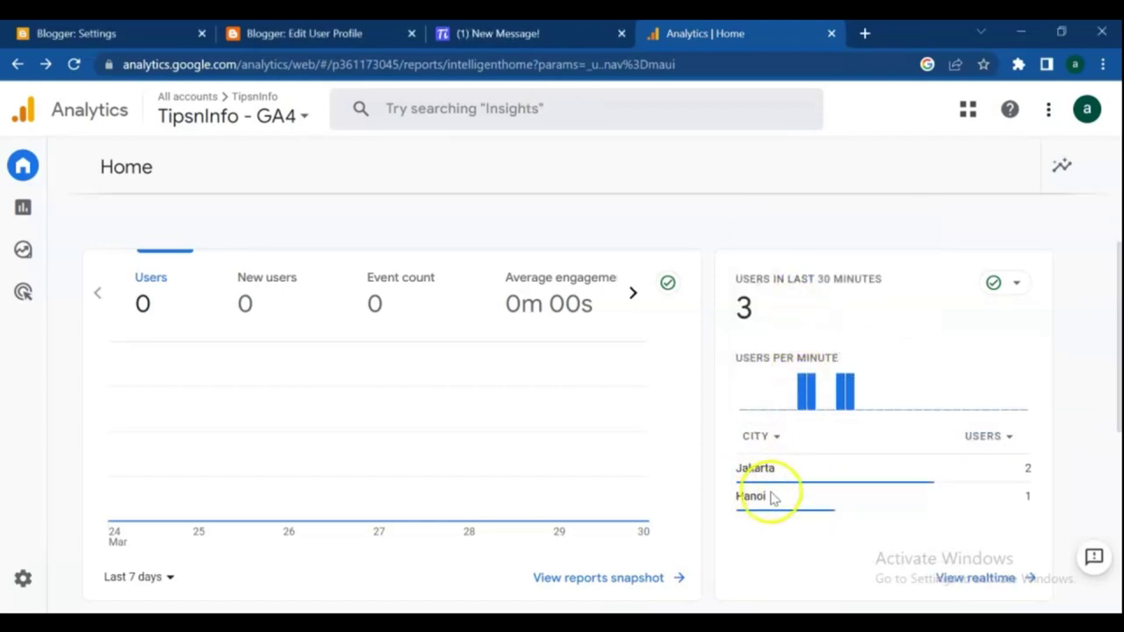
click(771, 497)
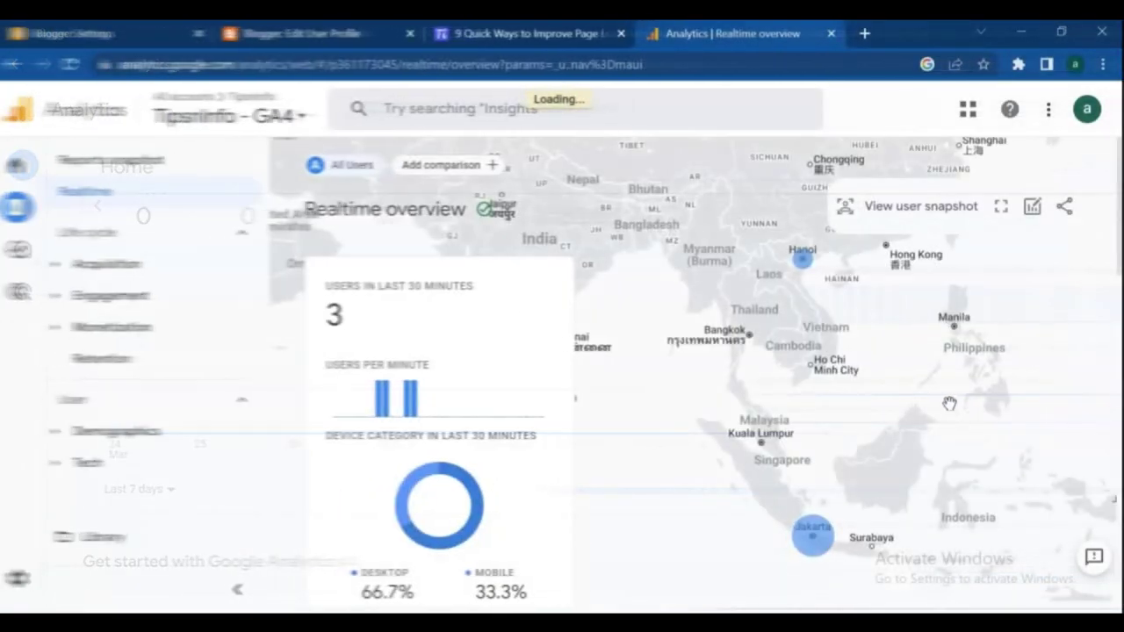
Review the Realtime overview: 3 users in the last 30 minutes, 66.7% desktop.
scroll(376, 404, down, 2)
mouse_move(373, 413)
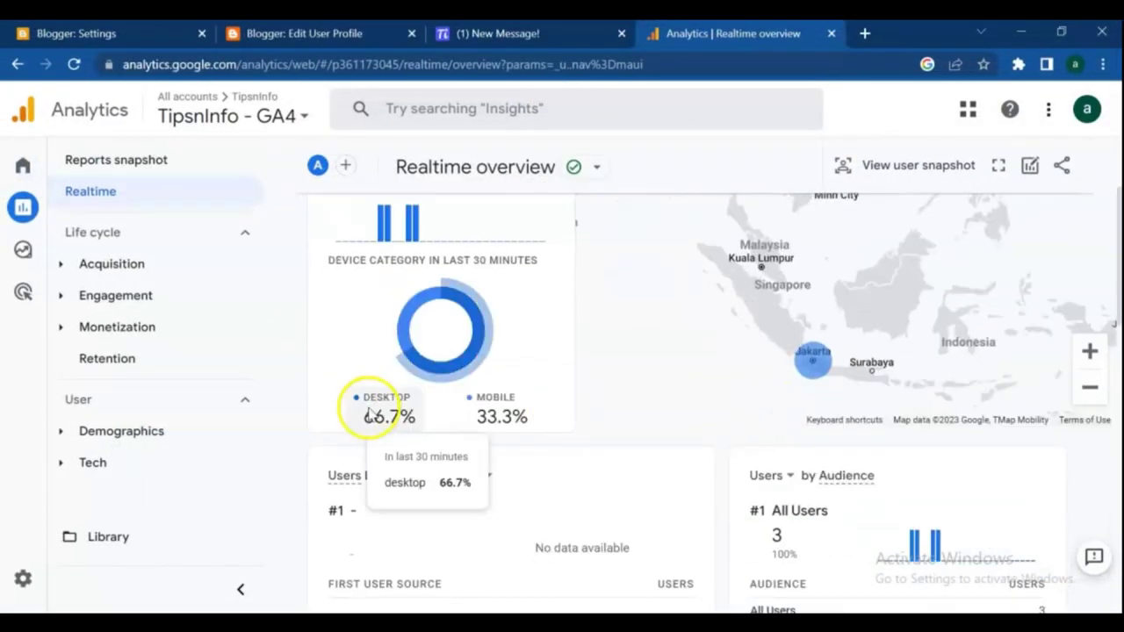
mouse_move(492, 412)
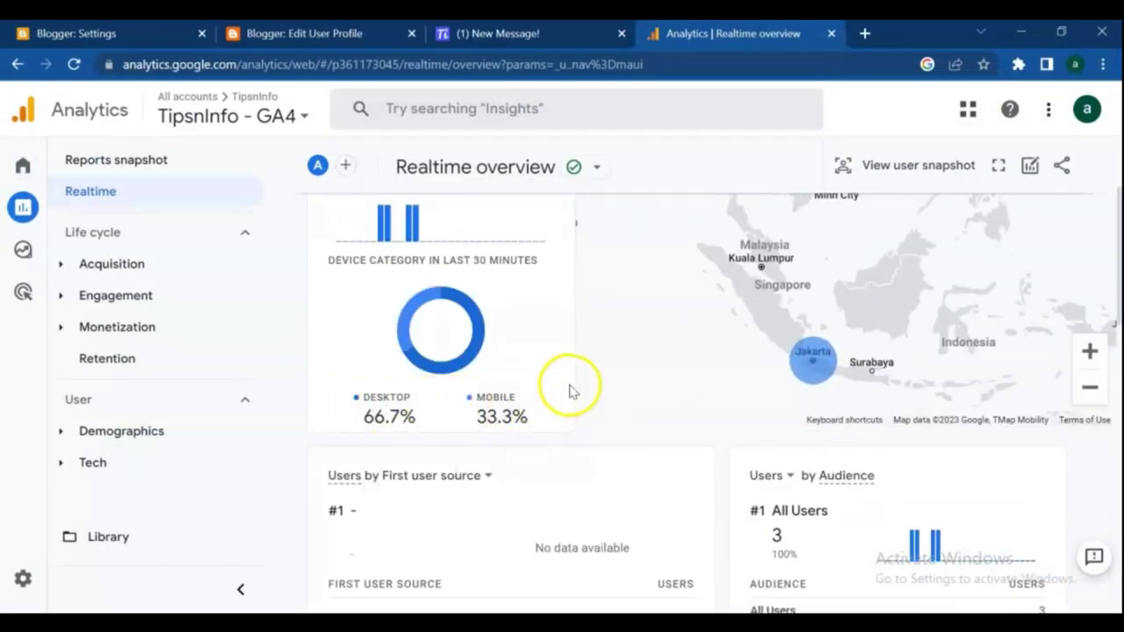
mouse_move(808, 373)
scroll(808, 376, down, 2)
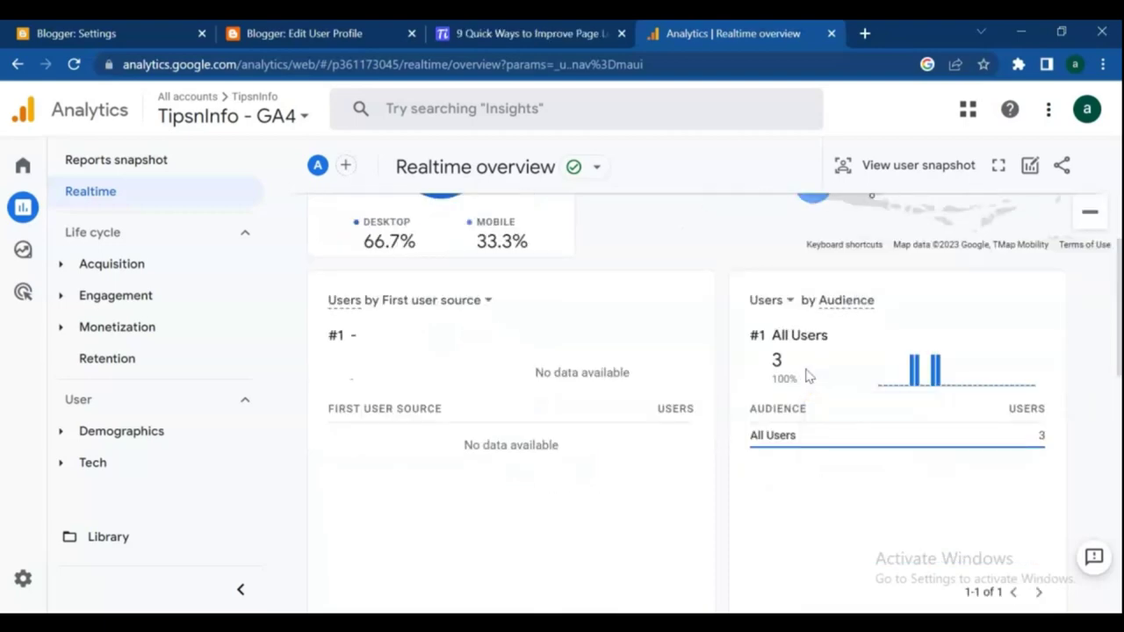
scroll(808, 375, up, 4)
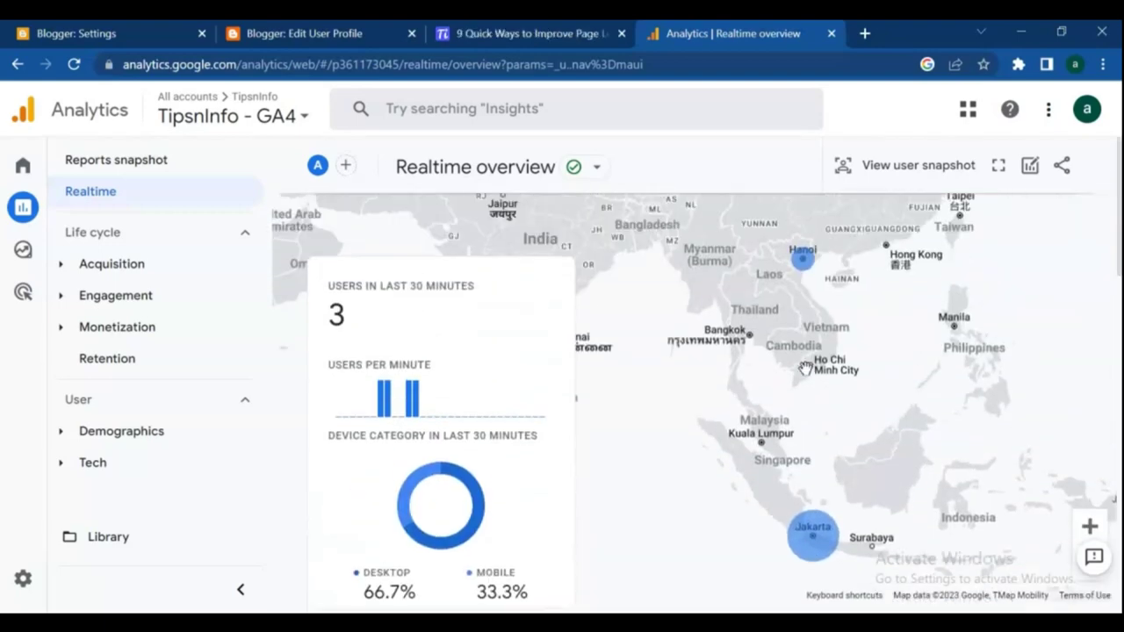
click(776, 365)
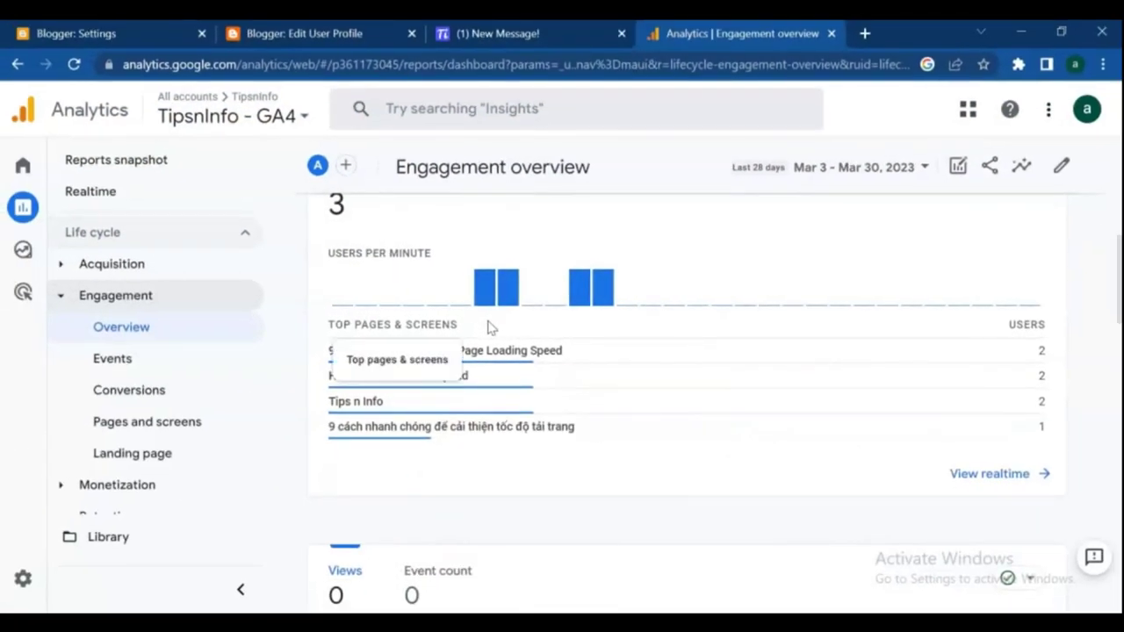
Inspect the Top pages rows, each of the three top pages showing 2 users.
mouse_move(442, 416)
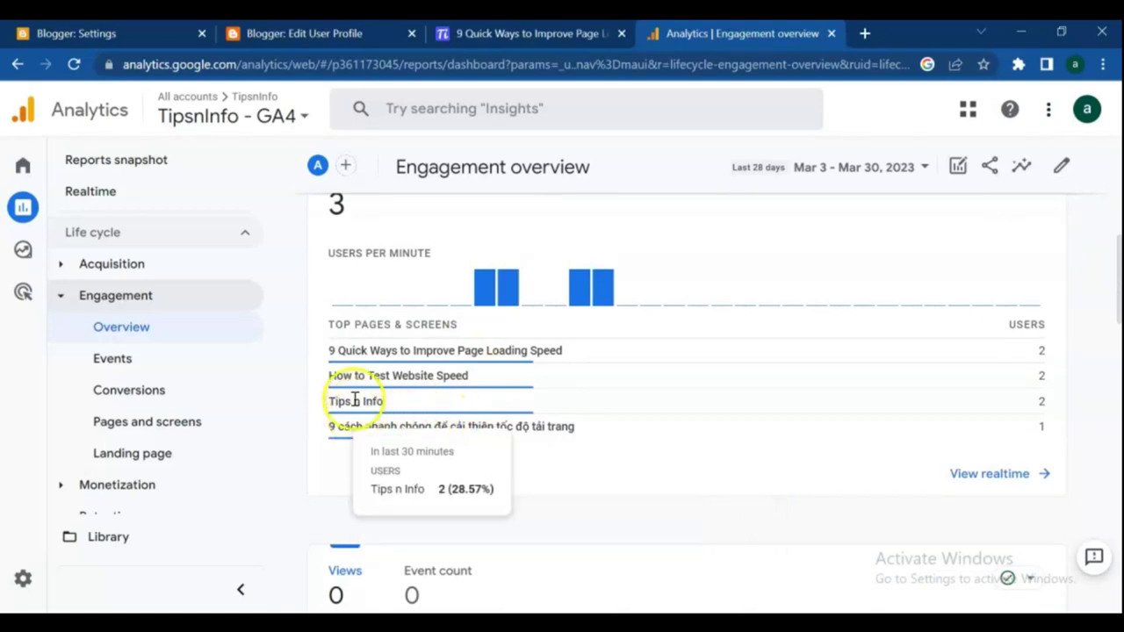
mouse_move(360, 373)
mouse_move(376, 352)
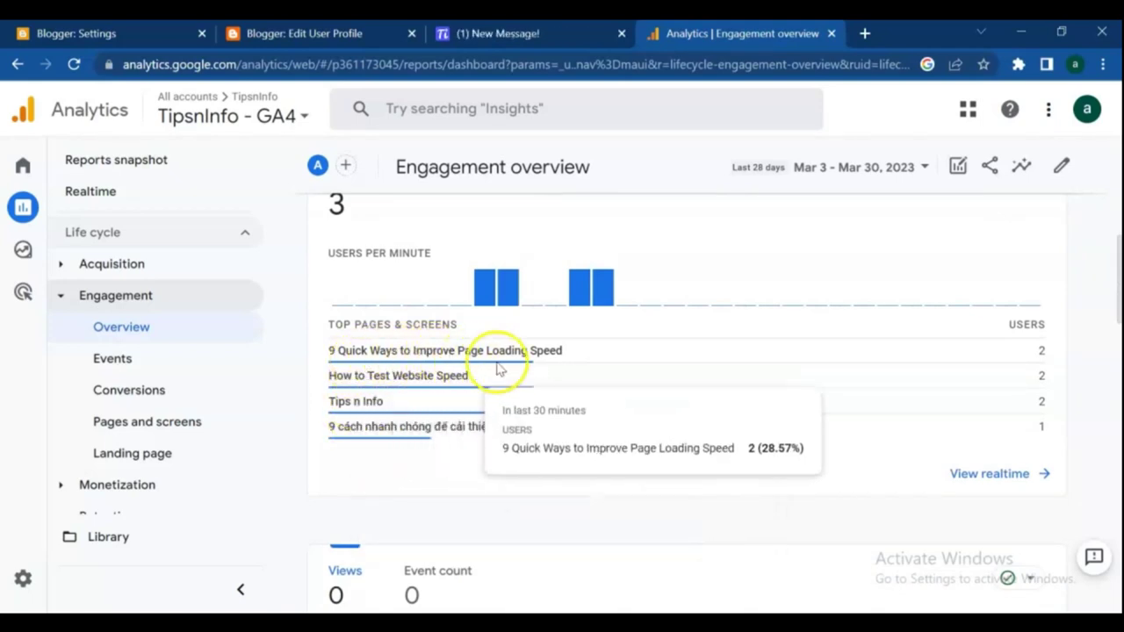
mouse_move(485, 370)
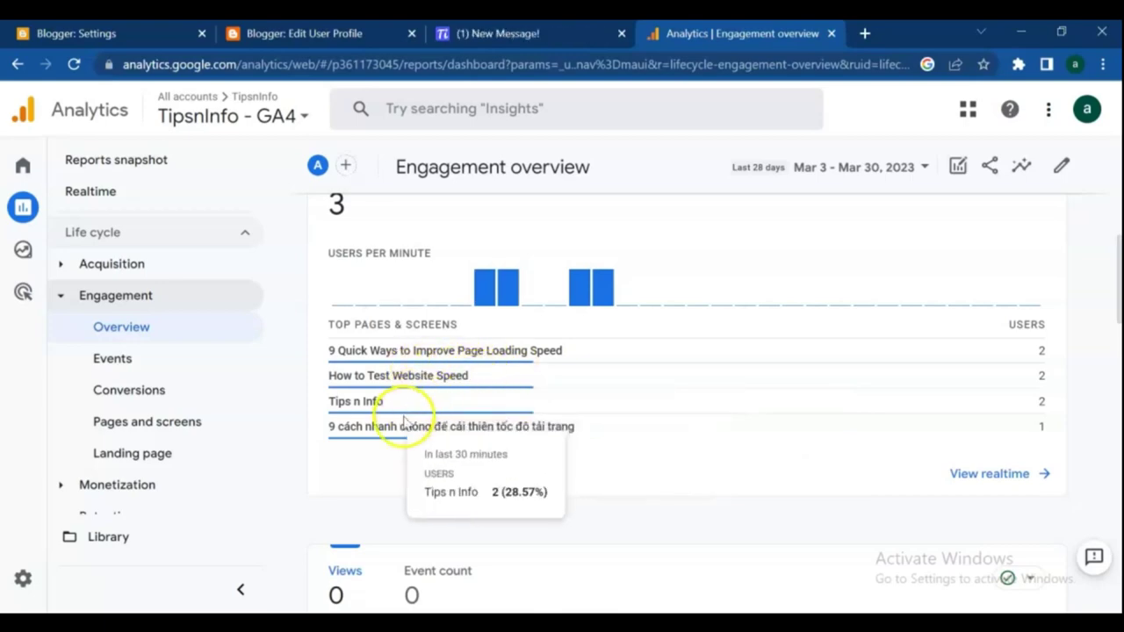
mouse_move(401, 445)
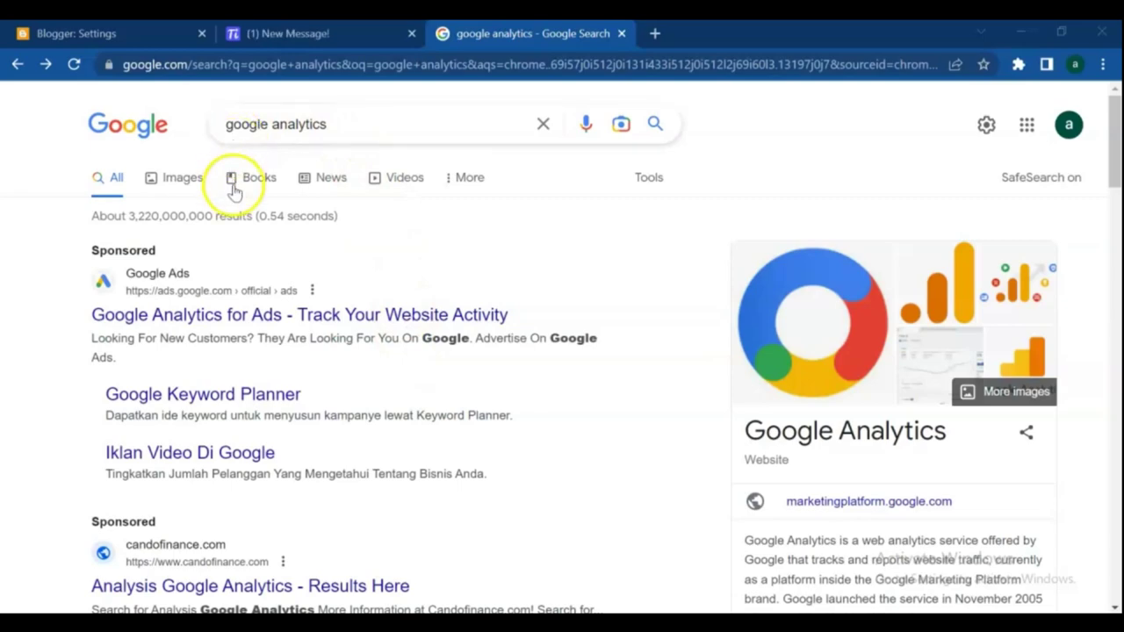
Follow the Google Analytics result from the 'google analytics' search results.
scroll(234, 192, down, 5)
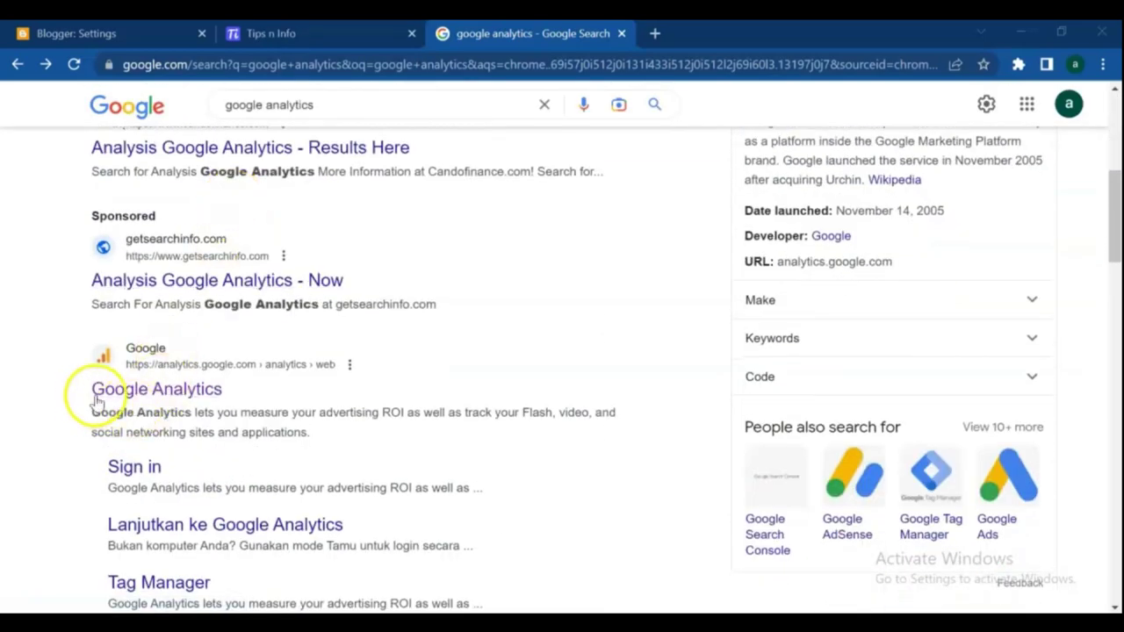
click(154, 389)
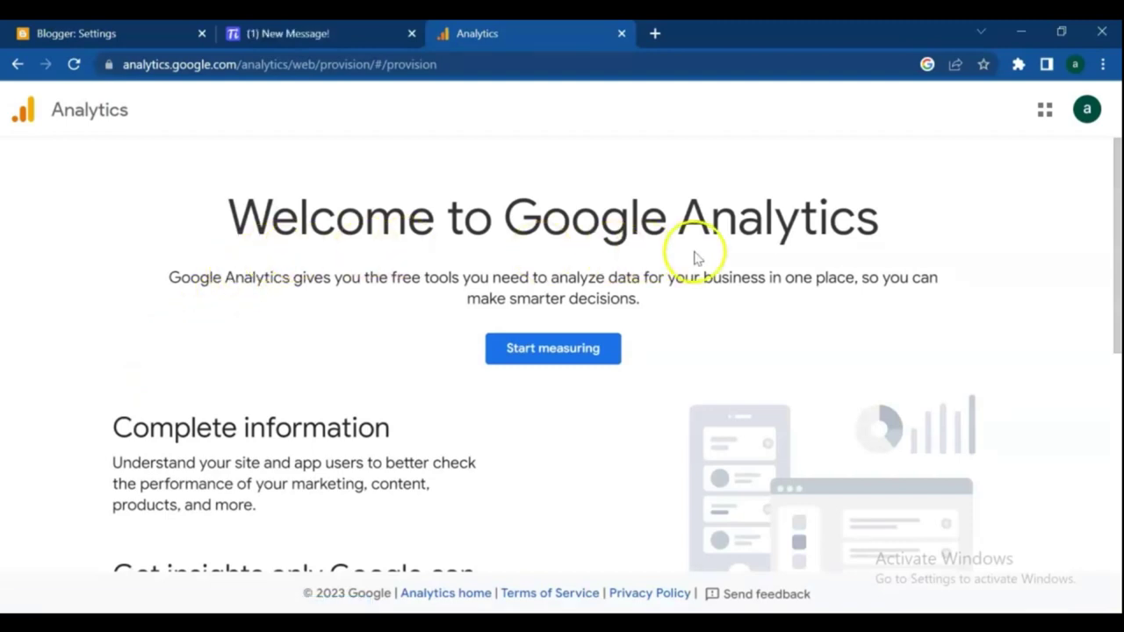
Start measuring a new Analytics account, then open Blogger's User Profile settings.
click(568, 351)
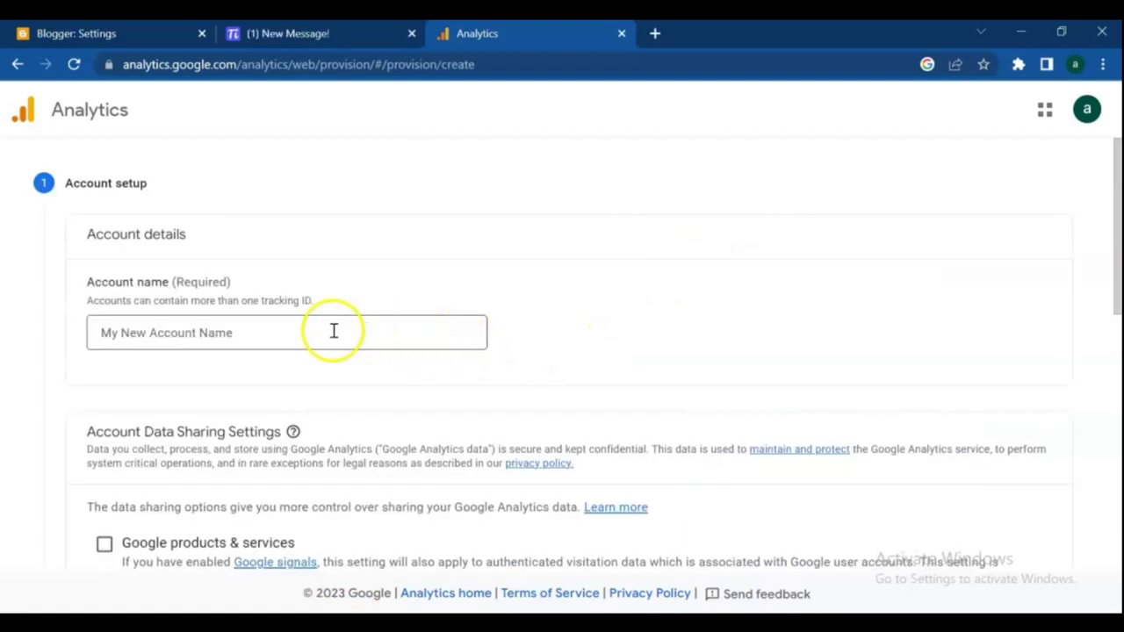
key(ctrl+Tab)
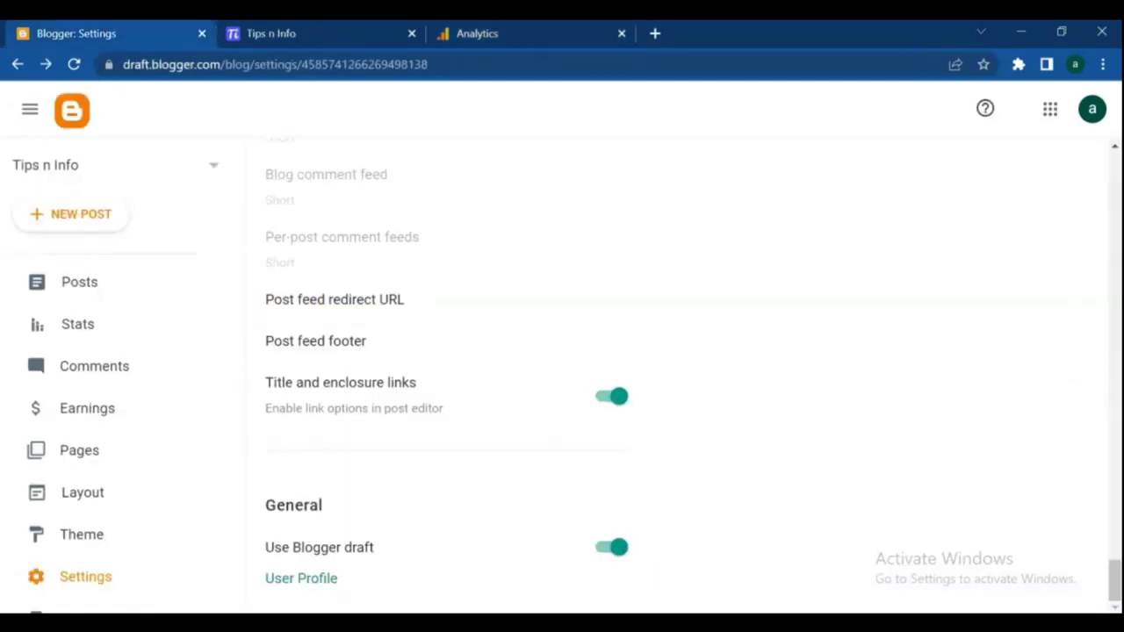
scroll(126, 395, down, 2)
click(110, 410)
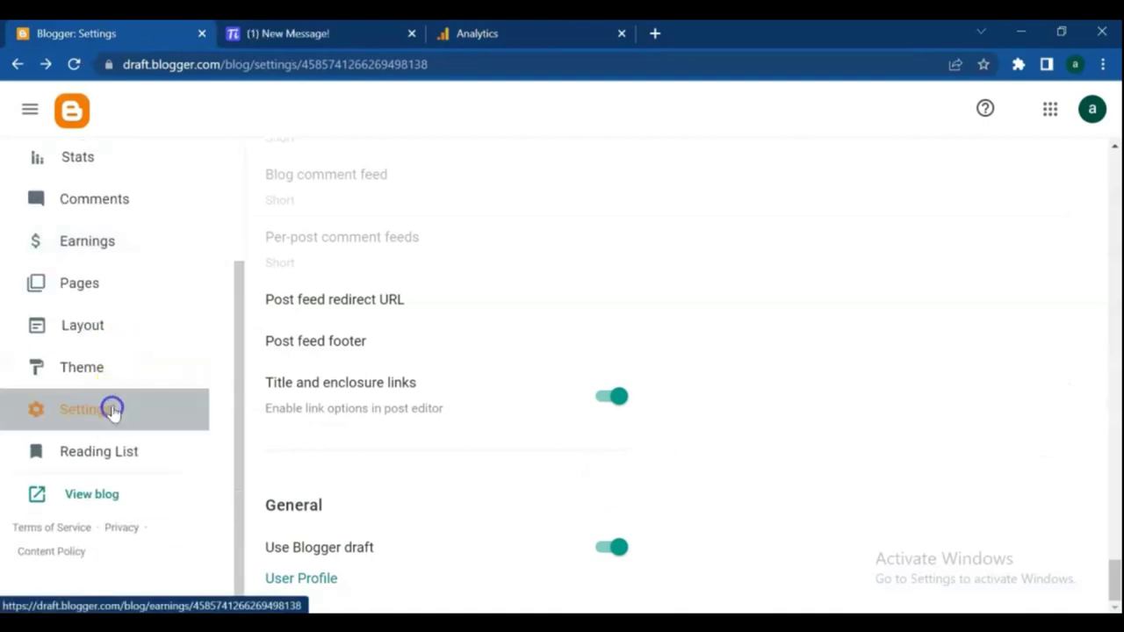
scroll(489, 395, down, 5)
scroll(492, 393, down, 20)
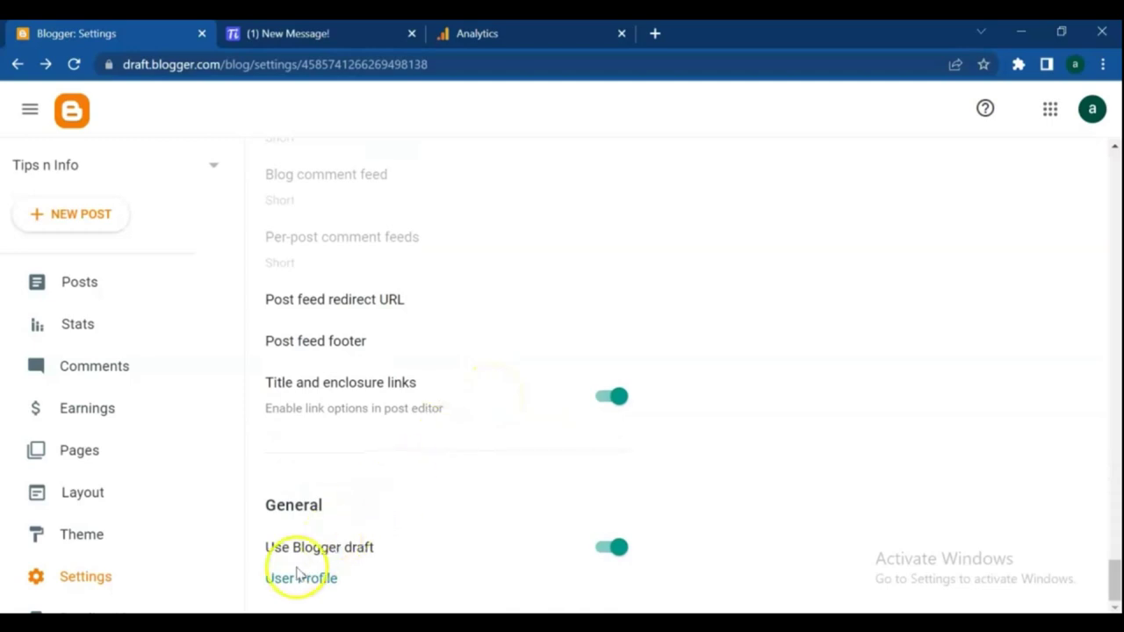
click(290, 579)
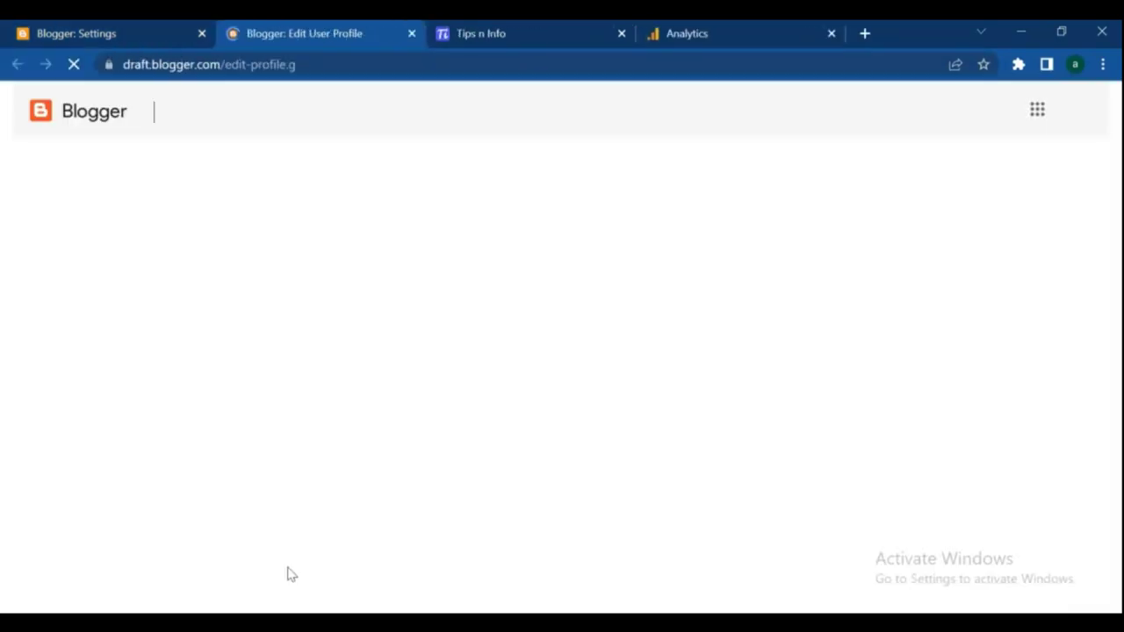
Copy the Blogger display name TipsnInfo and return to the Analytics account setup.
scroll(290, 575, down, 1)
click(369, 497)
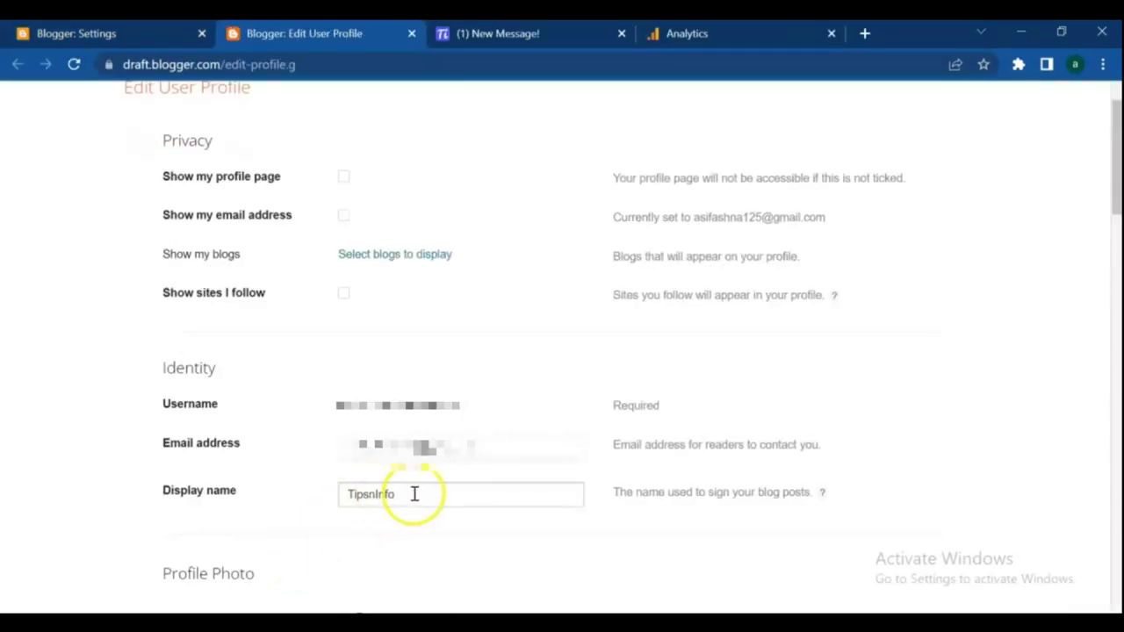
drag(414, 493, 372, 497)
right_click(351, 497)
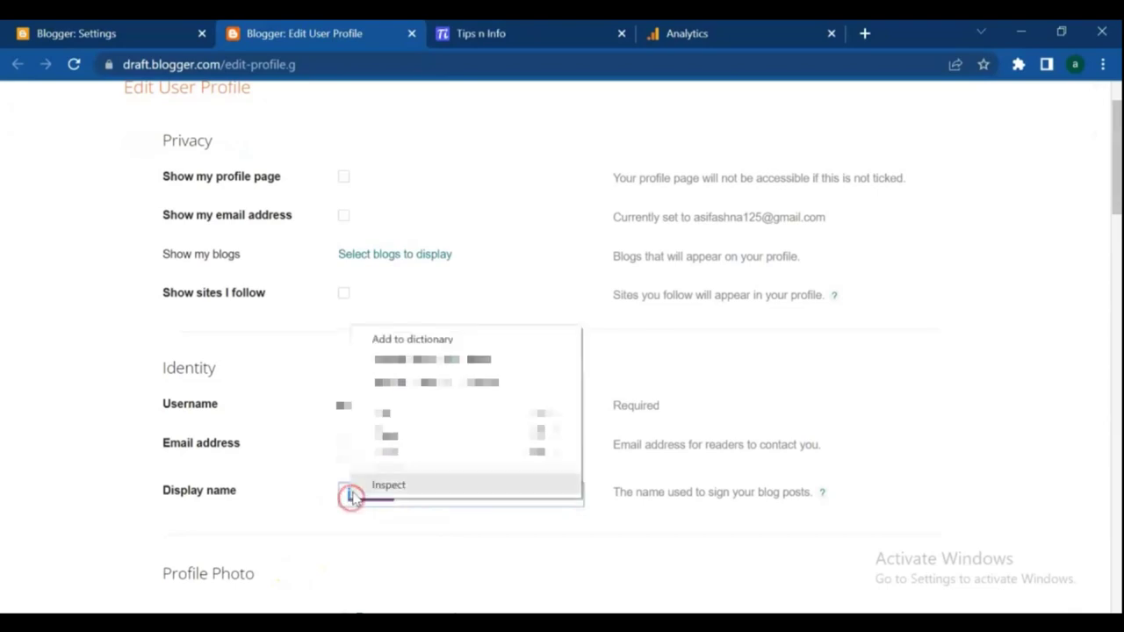
click(387, 432)
click(687, 33)
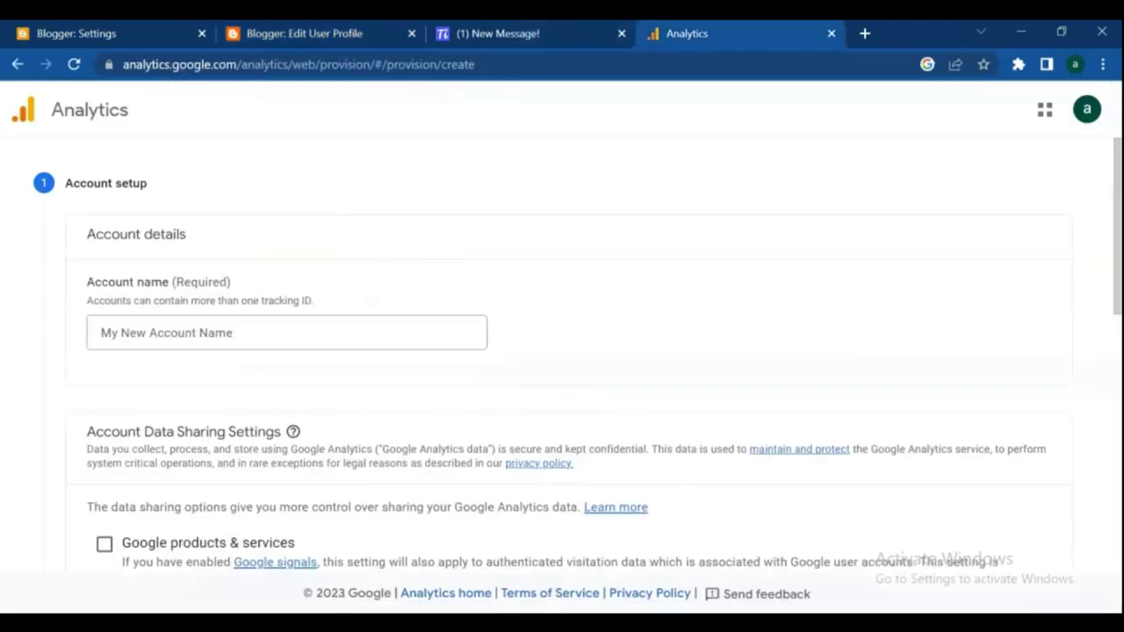
Name the account TipsnInfo, allow Google data sharing, and finish account setup.
click(105, 328)
right_click(104, 326)
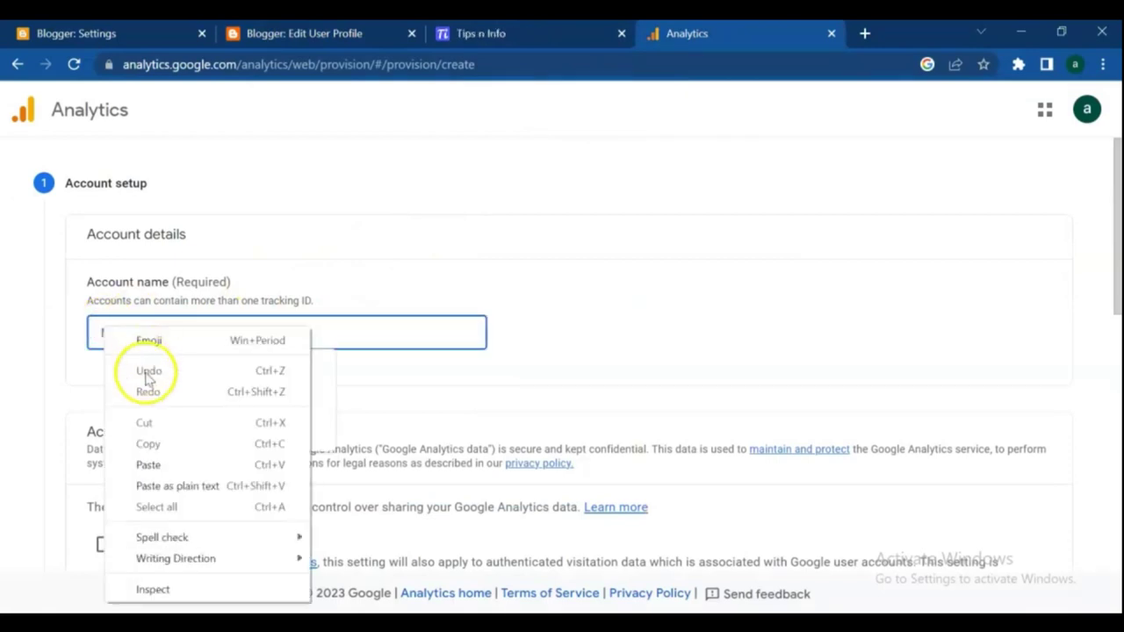
click(151, 462)
scroll(201, 381, down, 3)
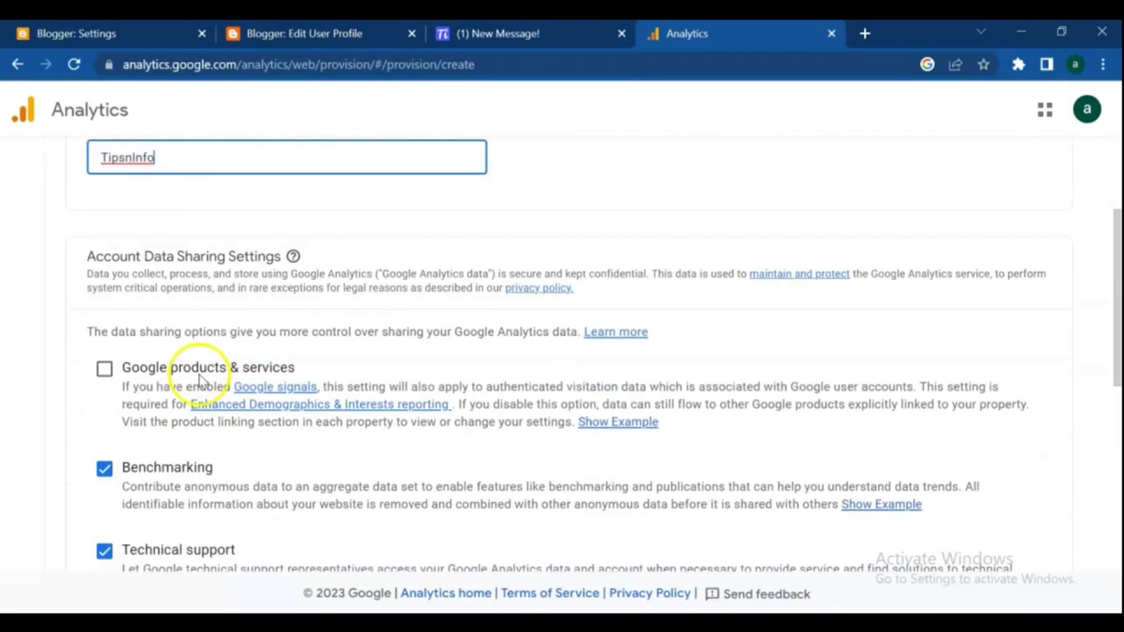
scroll(202, 375, down, 1)
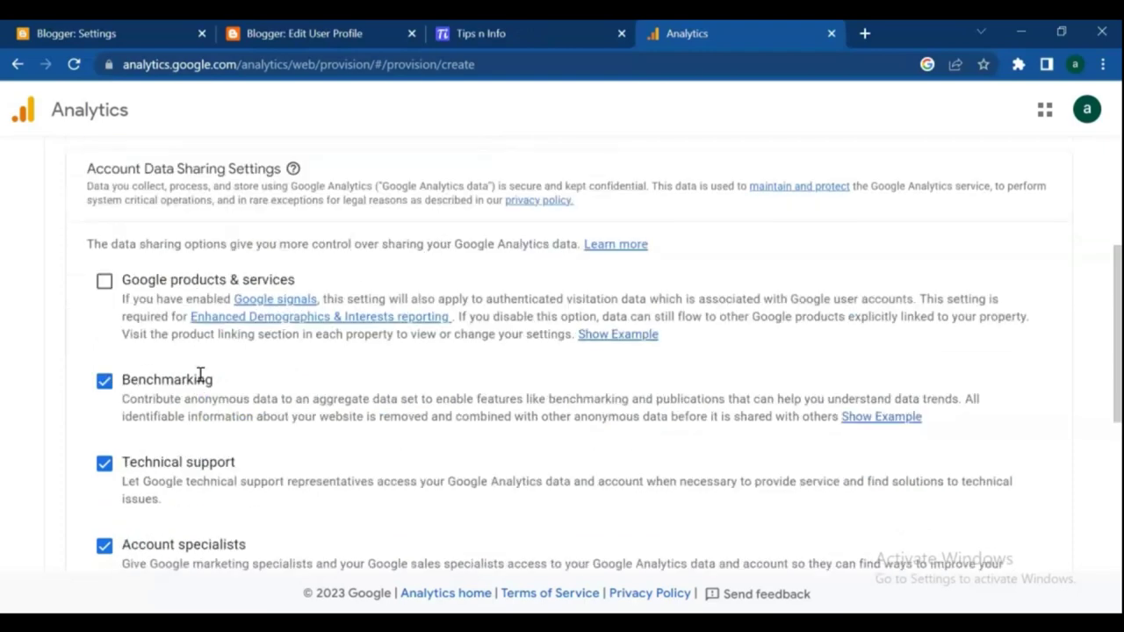
click(102, 281)
scroll(185, 281, down, 4)
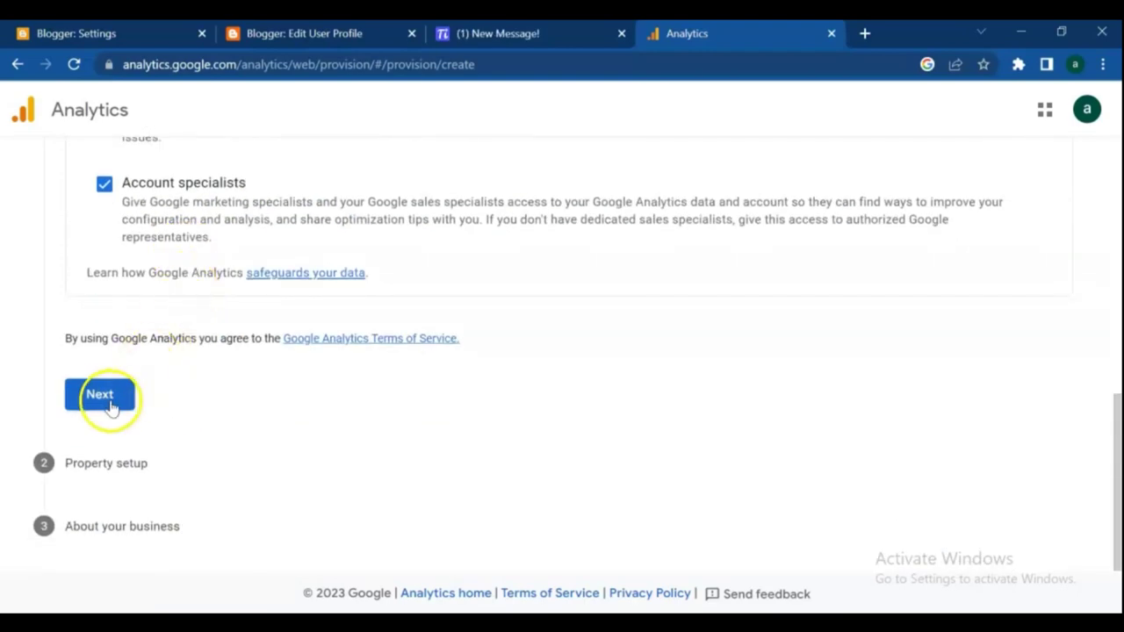
click(99, 395)
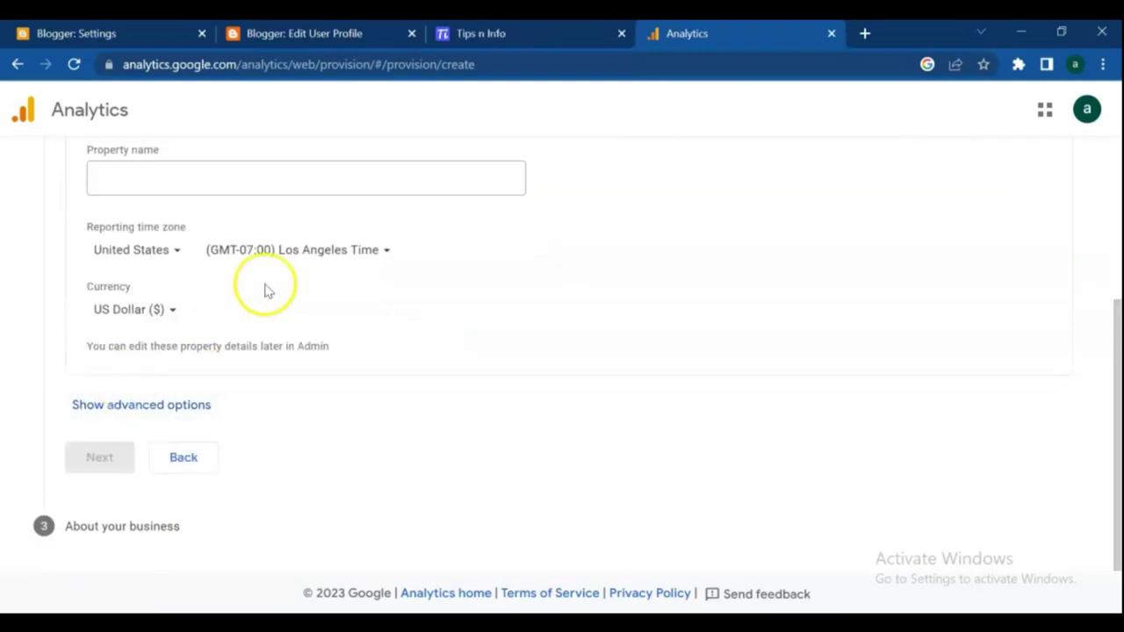
Paste TipsnInfo as the property name.
scroll(268, 290, up, 1)
scroll(267, 290, up, 2)
click(133, 429)
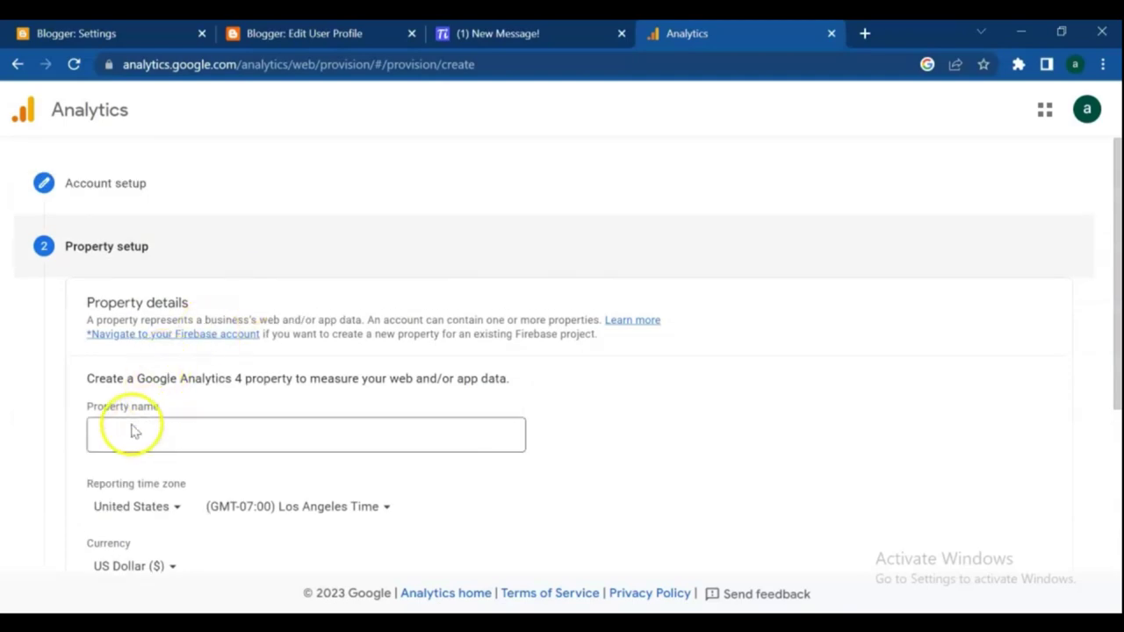
right_click(104, 435)
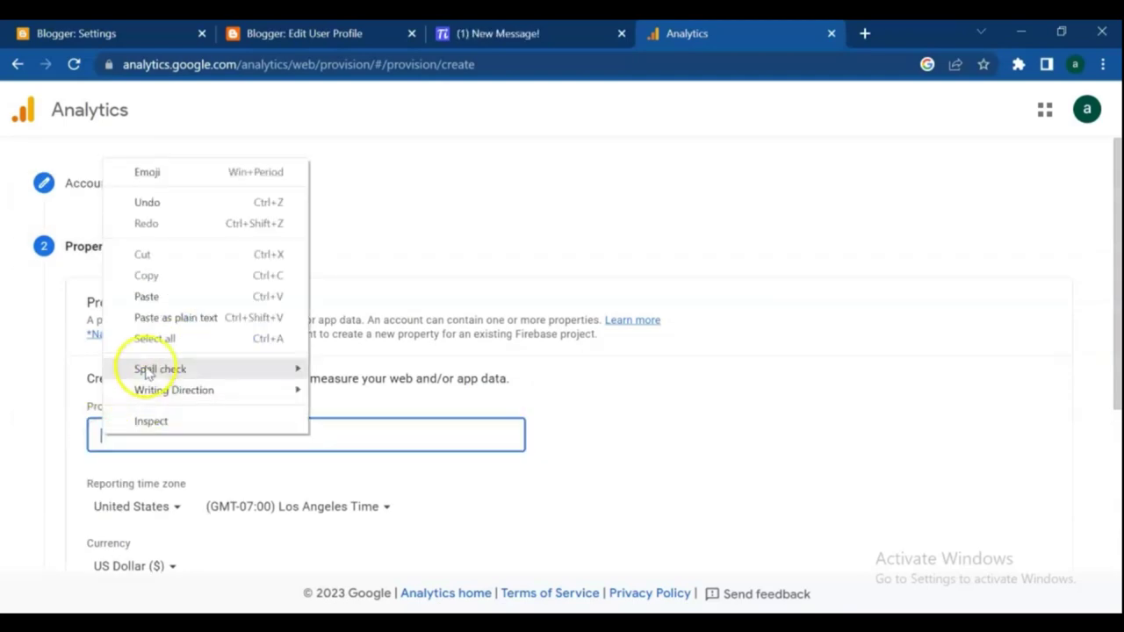
click(145, 296)
scroll(208, 495, down, 1)
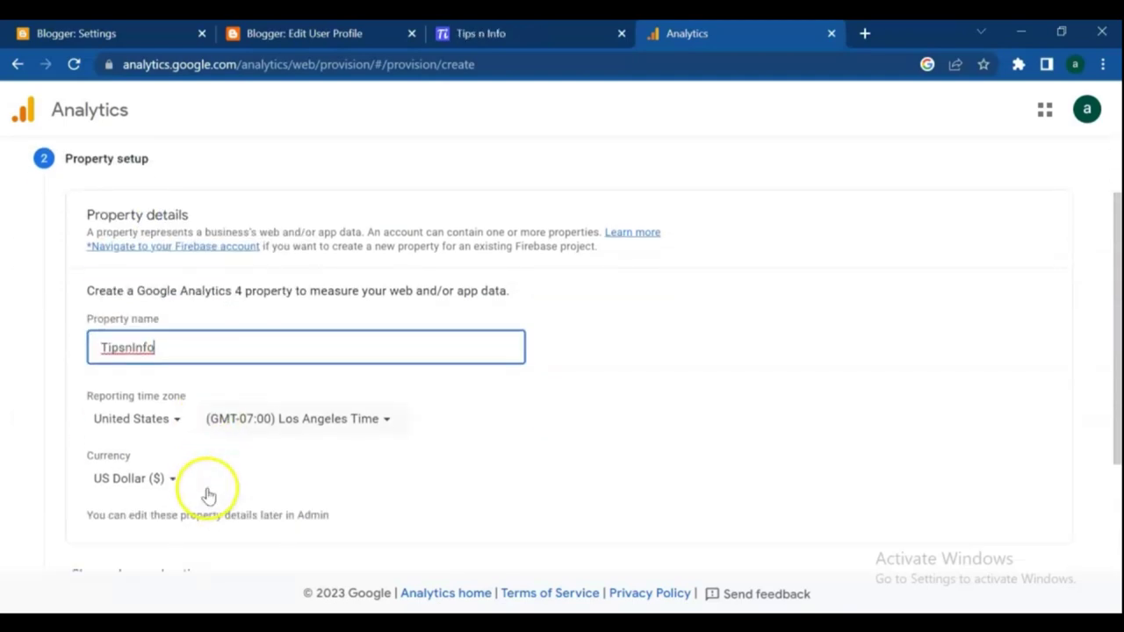
Set the reporting time zone to Indonesia (GMT+07:00) Jakarta Time.
click(176, 421)
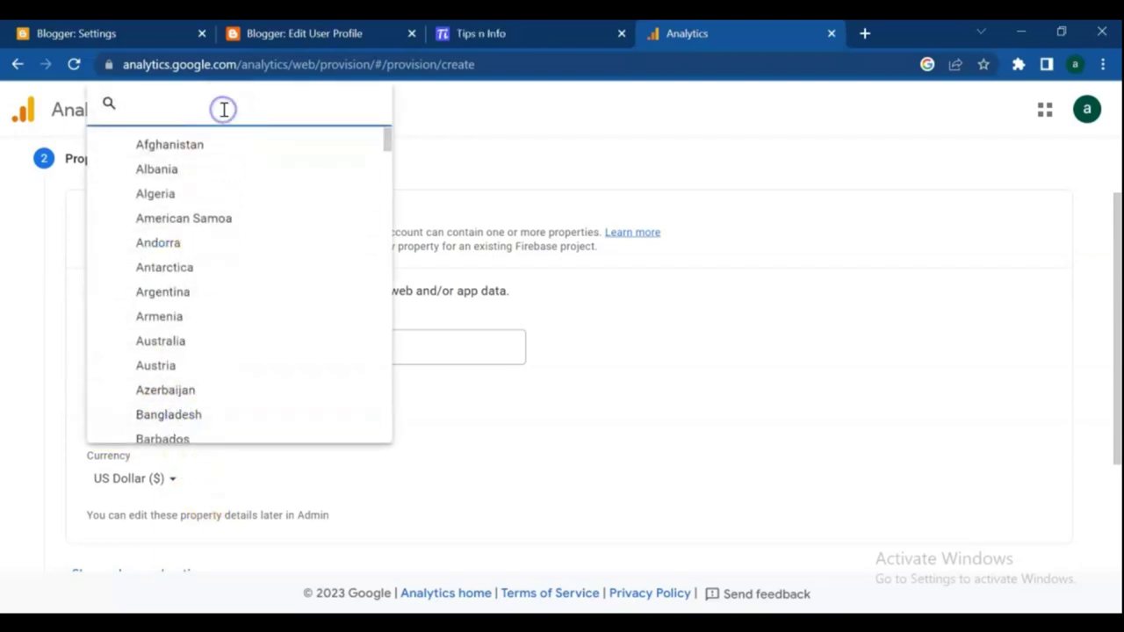
text(indones)
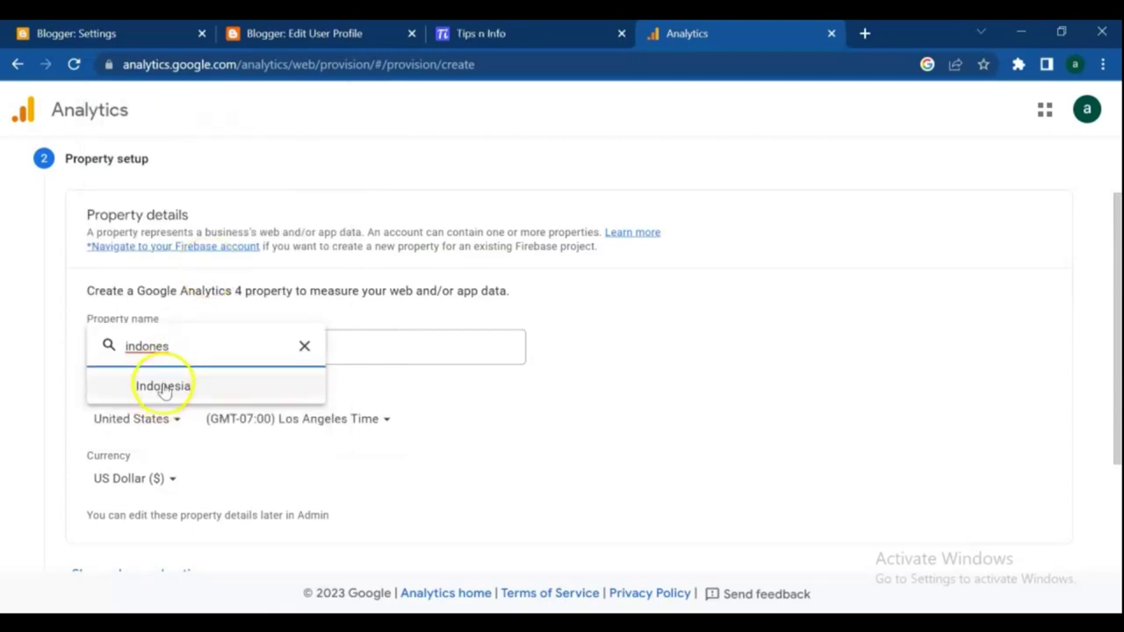
click(163, 389)
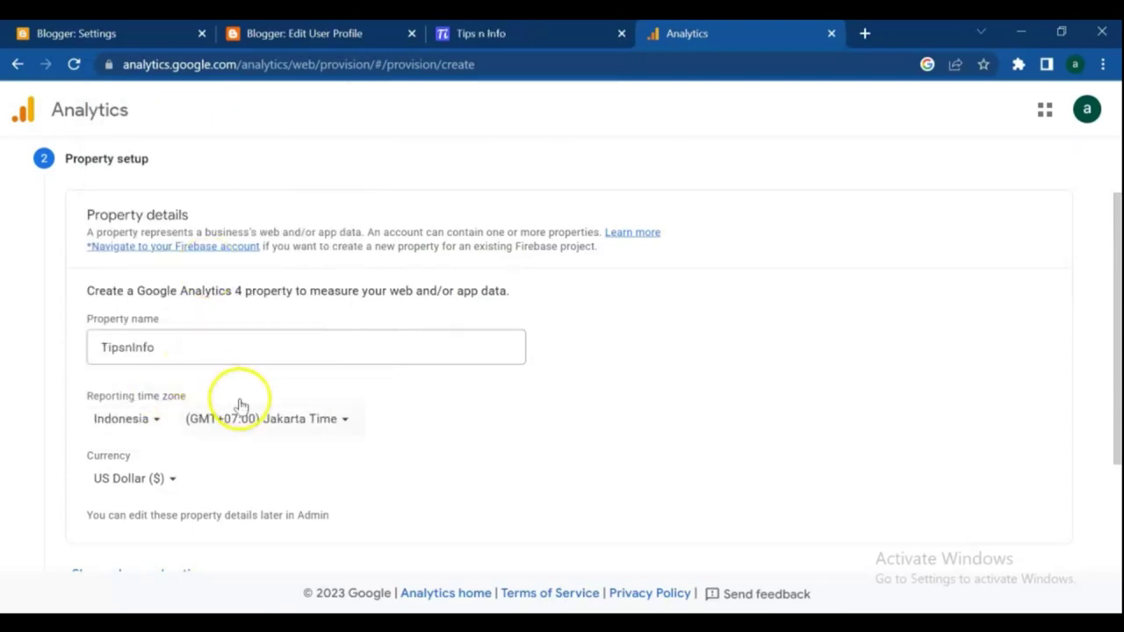
click(346, 420)
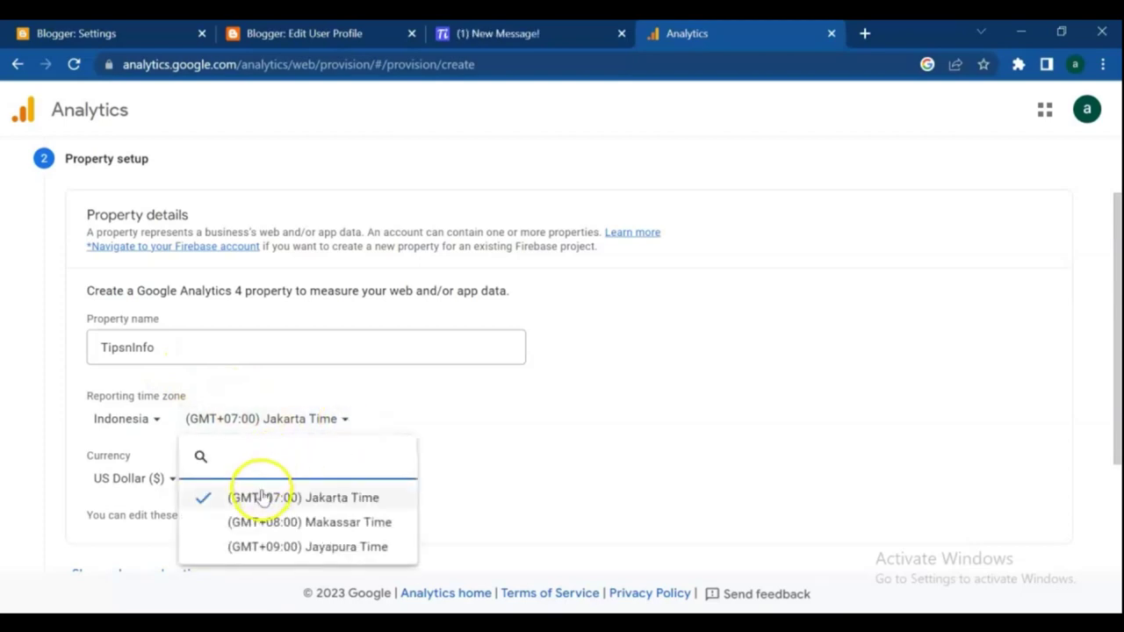
click(302, 497)
Set the currency to Indonesian Rupiah (Rp) and reveal the advanced options.
scroll(307, 479, down, 3)
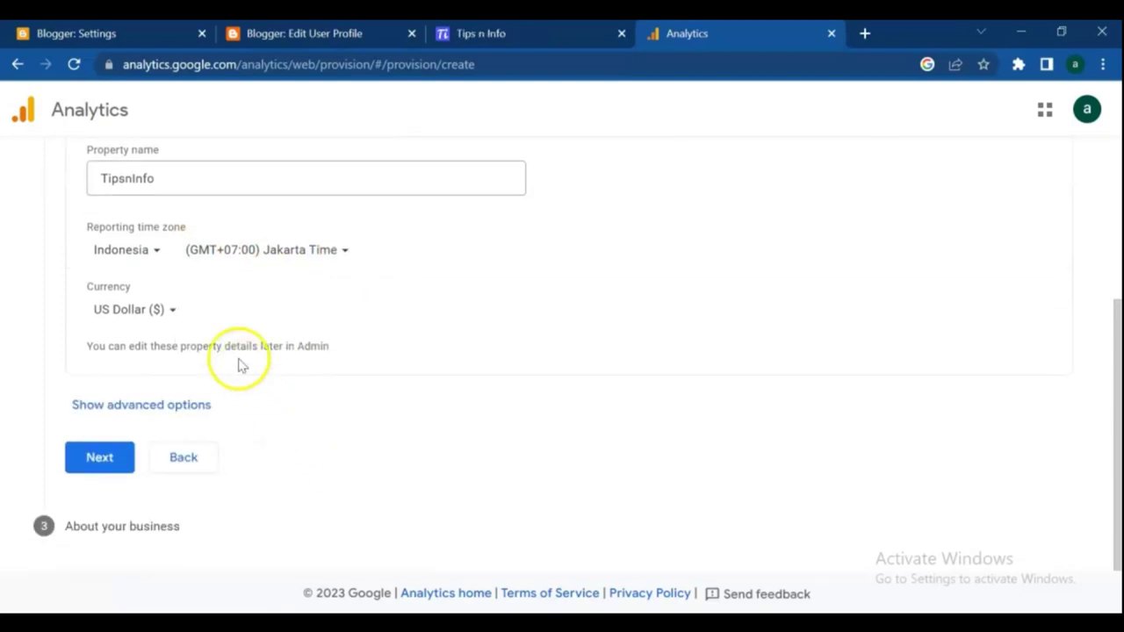
click(173, 312)
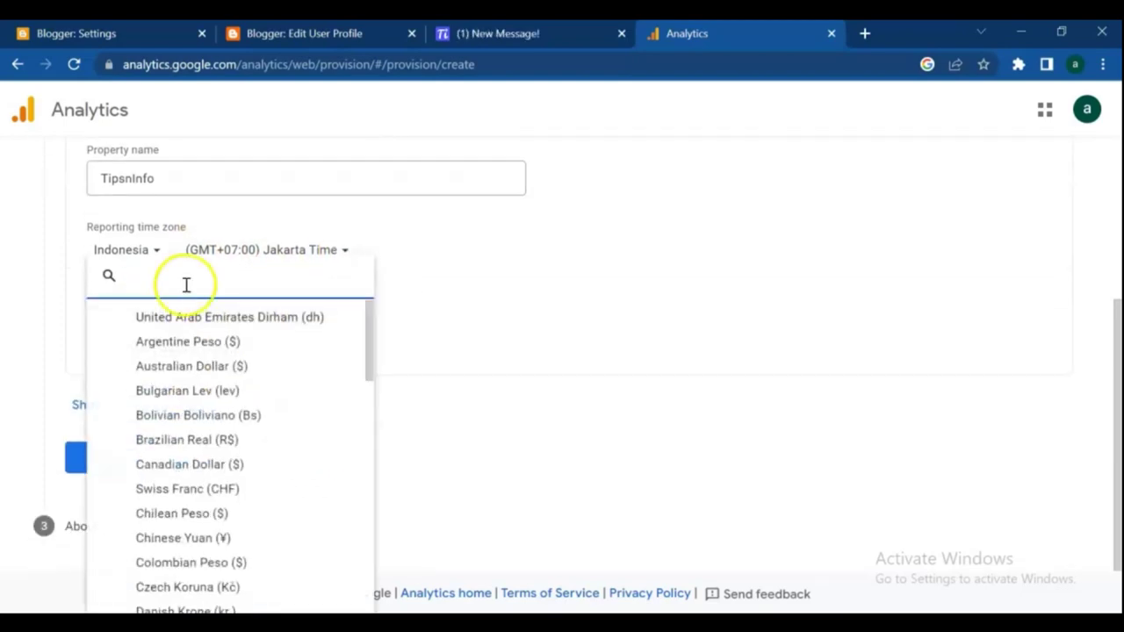
text(indone)
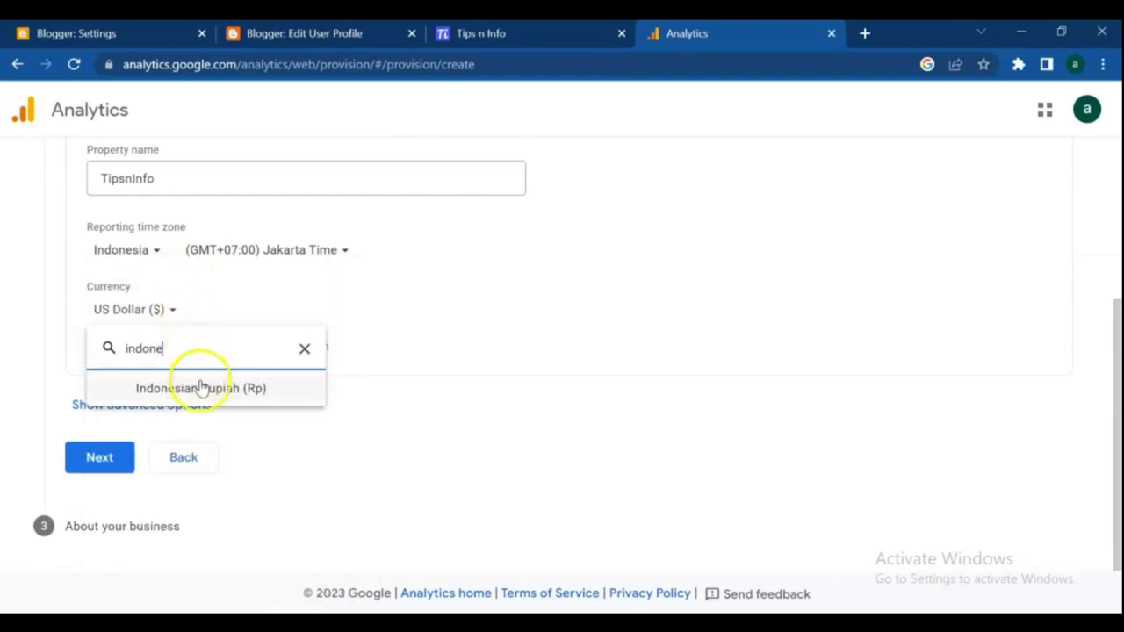
click(201, 384)
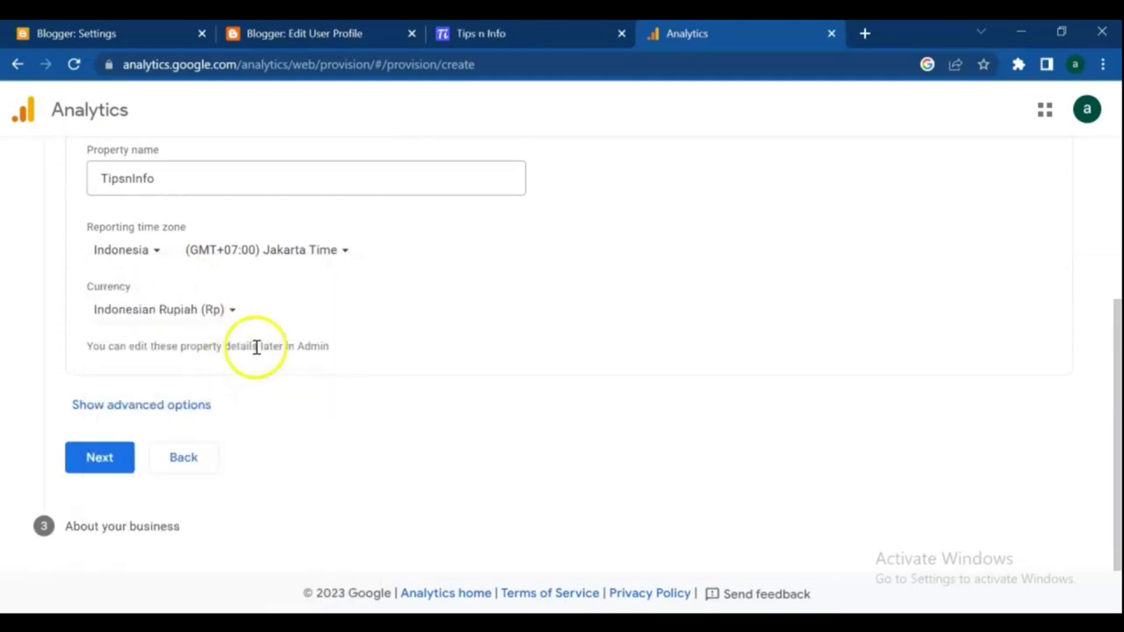
click(175, 406)
Switch on Create a Universal Analytics property and select the empty Website URL field.
scroll(214, 401, down, 1)
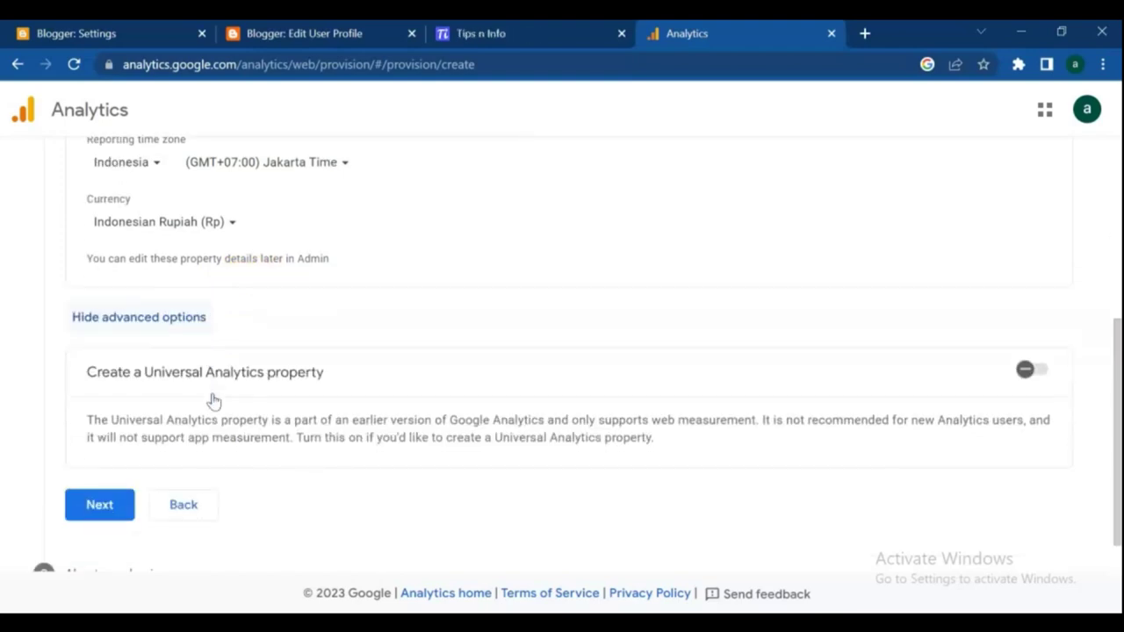
click(1029, 372)
scroll(1024, 378, down, 2)
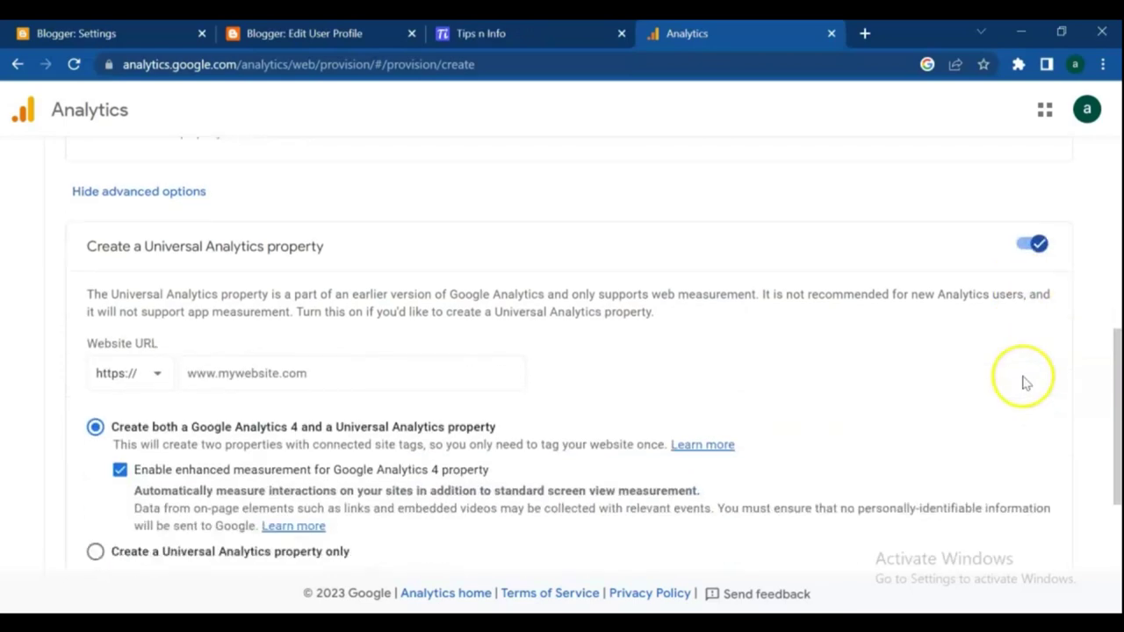
click(244, 334)
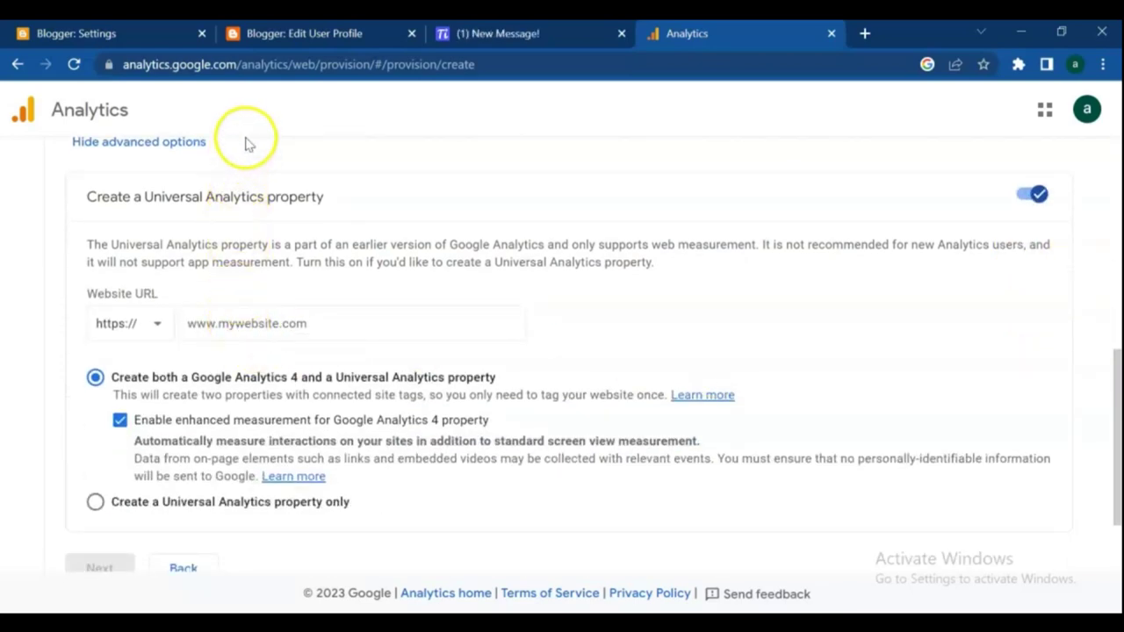
click(299, 29)
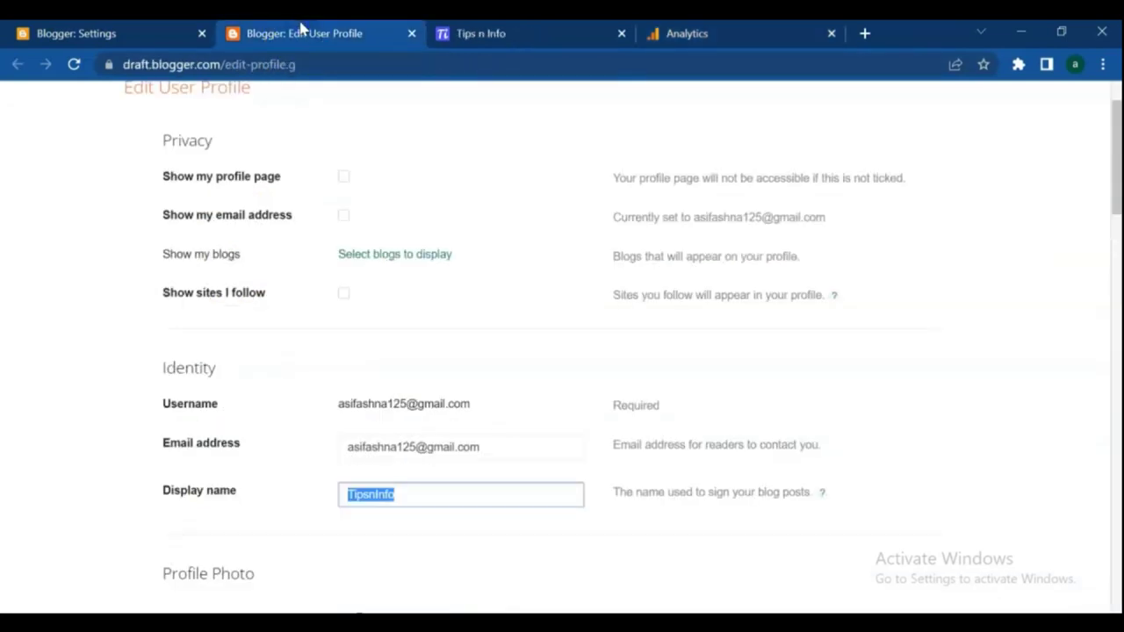
Copy the blog address tipsninfoo.blogspot.com from the blog's address bar into the clipboard.
click(546, 35)
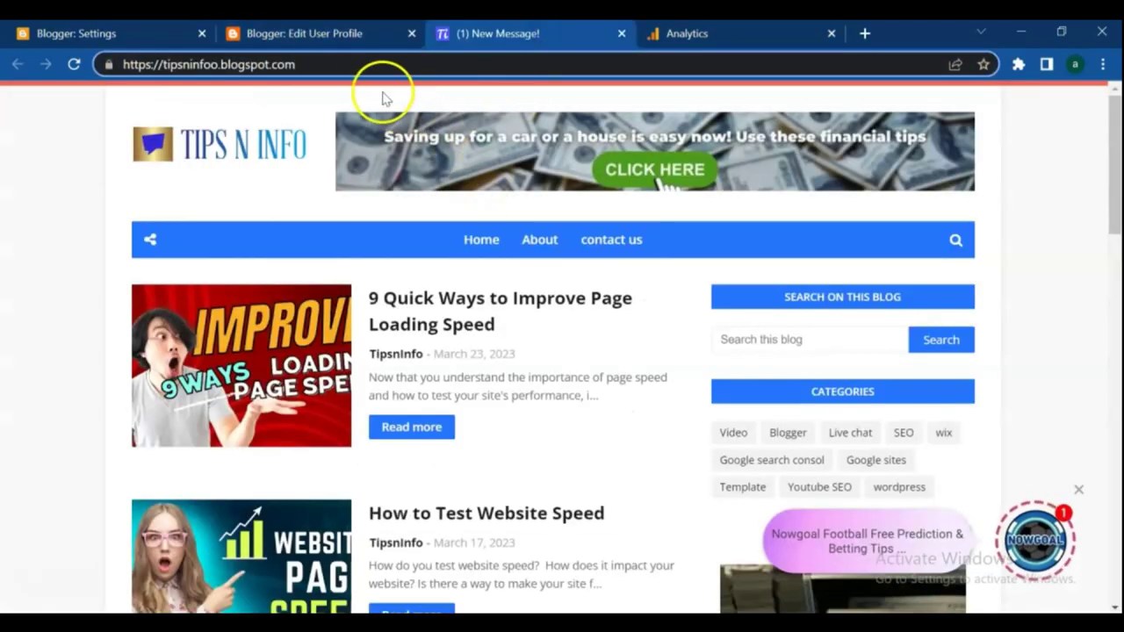
click(329, 64)
drag(330, 64, 160, 74)
right_click(160, 74)
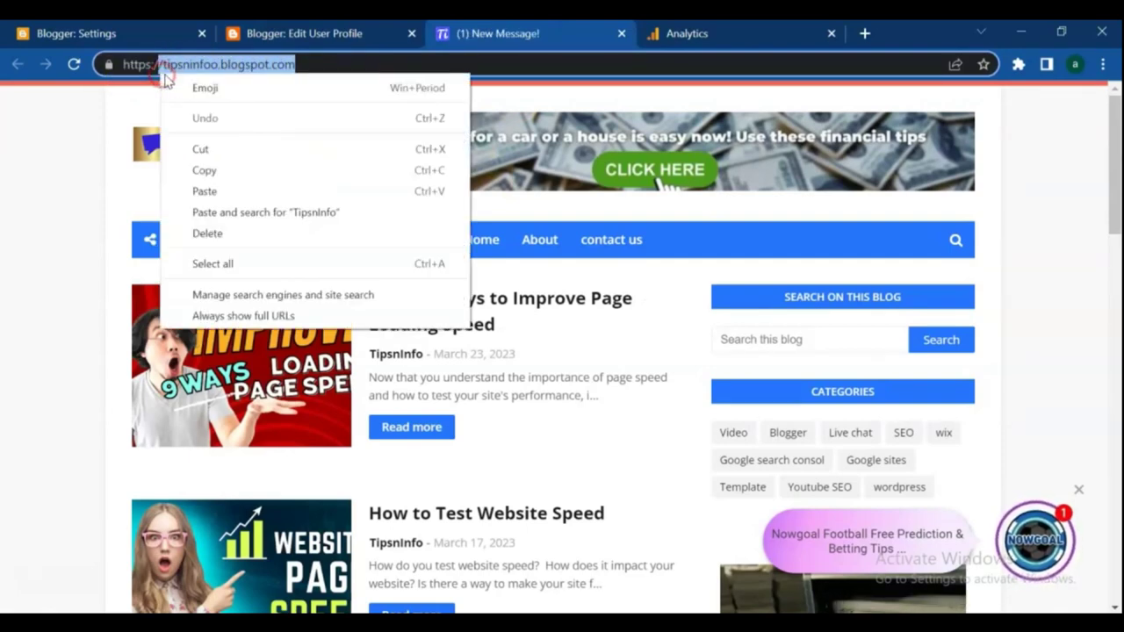
click(204, 171)
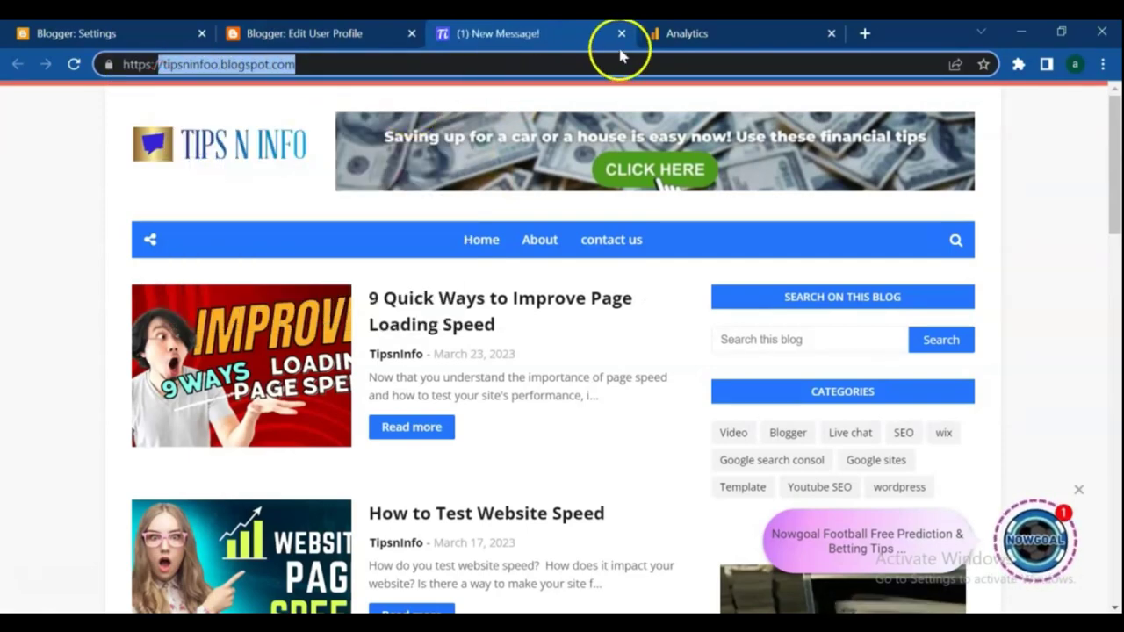
click(703, 37)
click(311, 325)
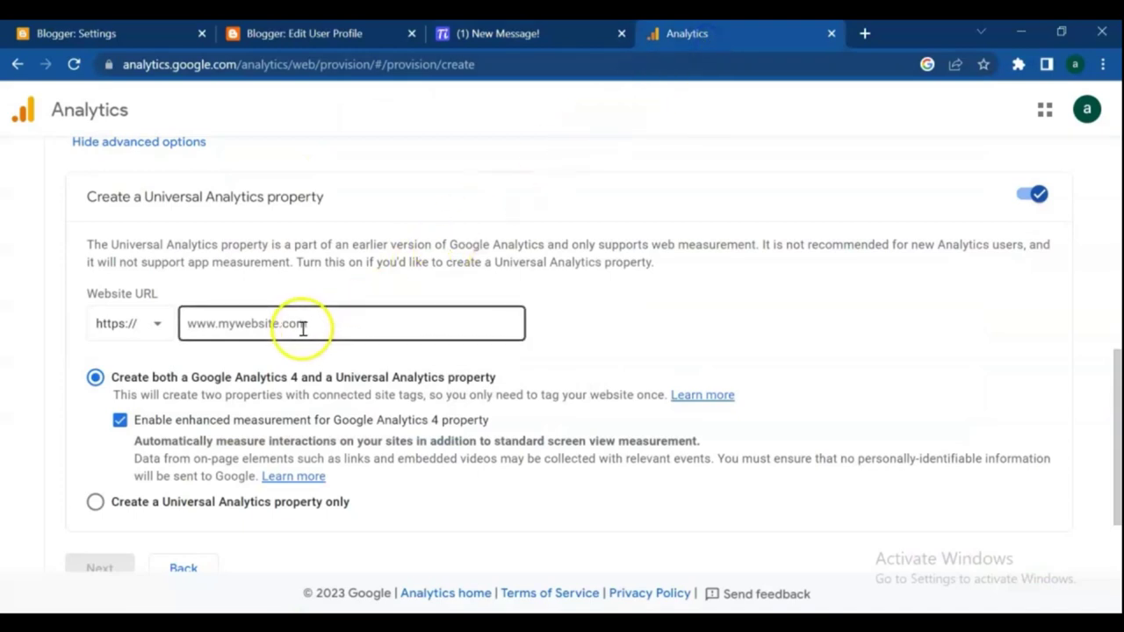
Paste tipsninfoo.blogspot.com as the Website URL, remove the leading slash, and continue.
click(233, 321)
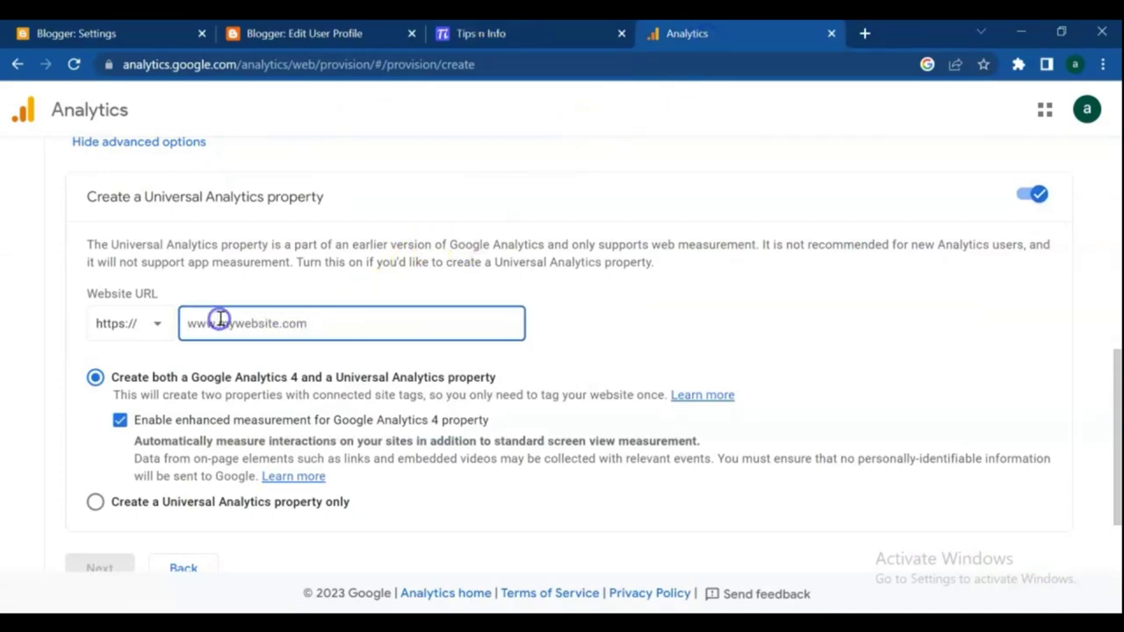
right_click(220, 321)
click(266, 454)
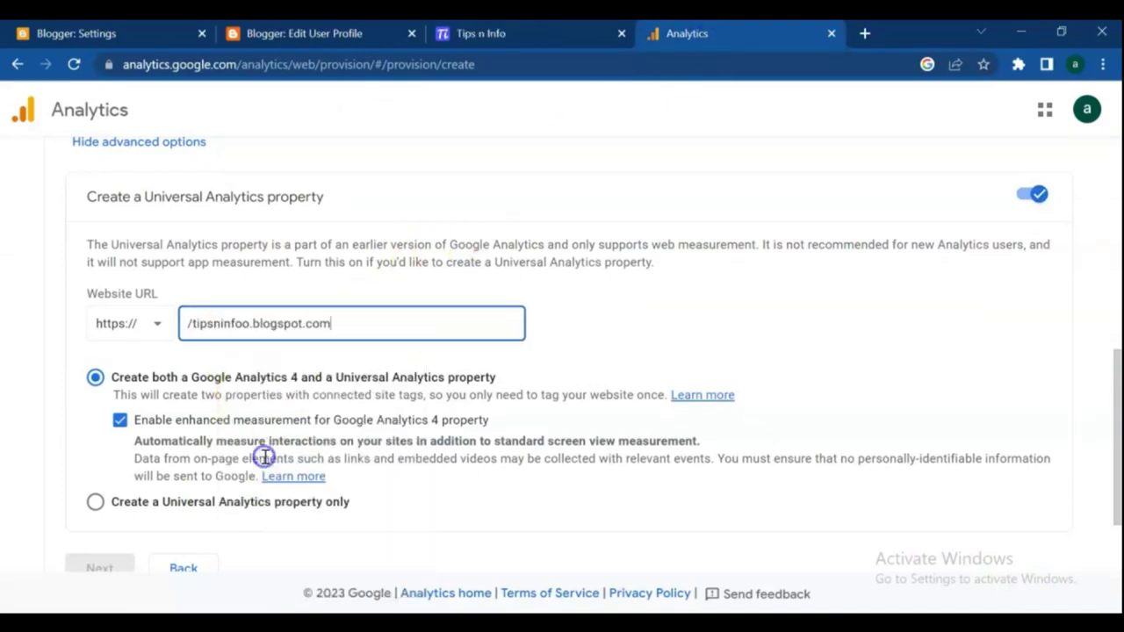
click(192, 323)
click(191, 322)
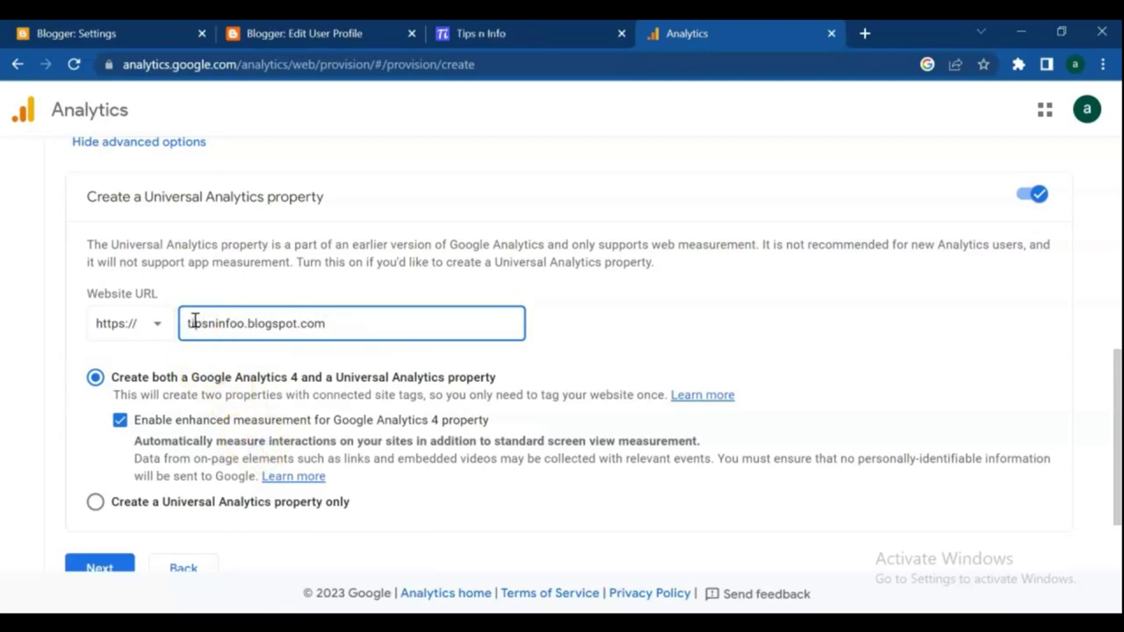
click(349, 342)
scroll(349, 350, down, 1)
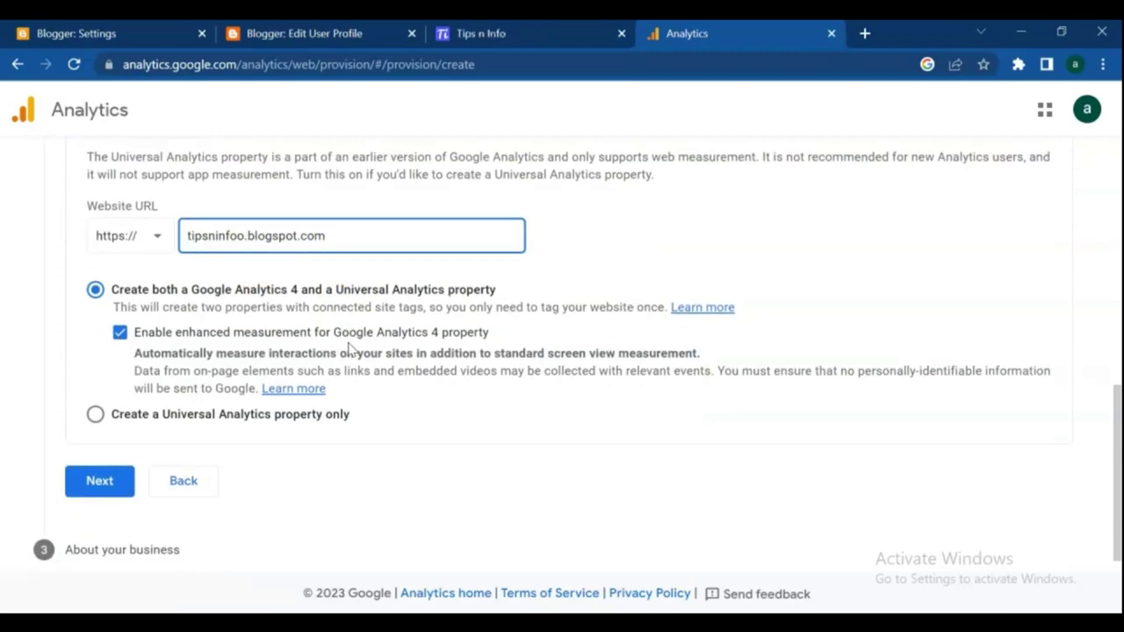
click(111, 495)
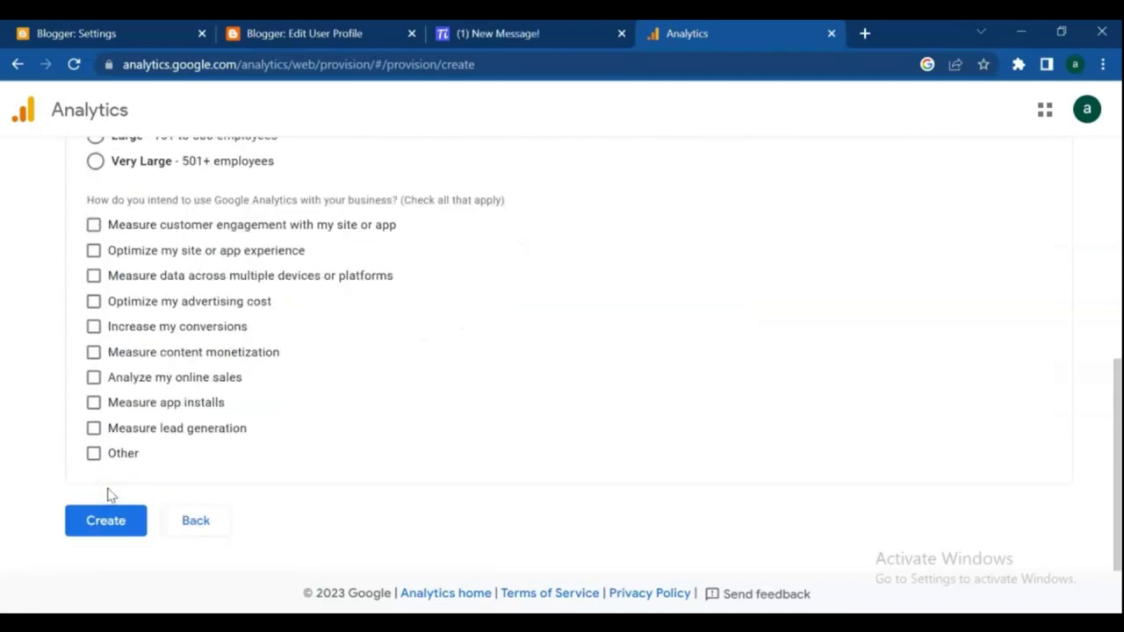
Set the industry category to Online Communities and the business size to Medium.
scroll(270, 409, up, 2)
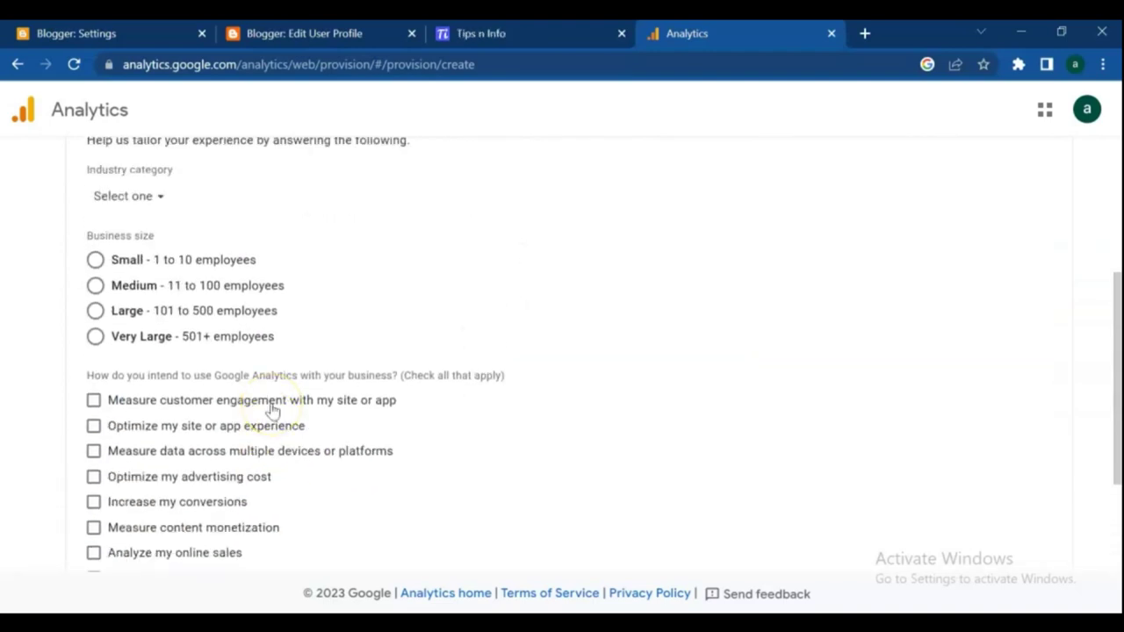
click(164, 201)
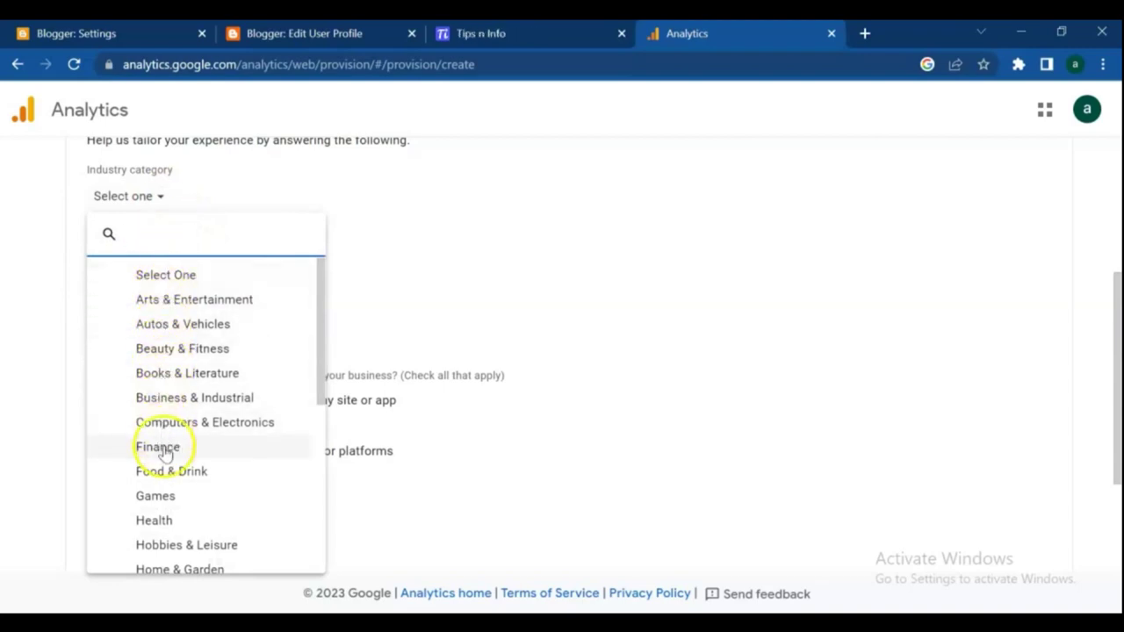
scroll(167, 457, down, 1)
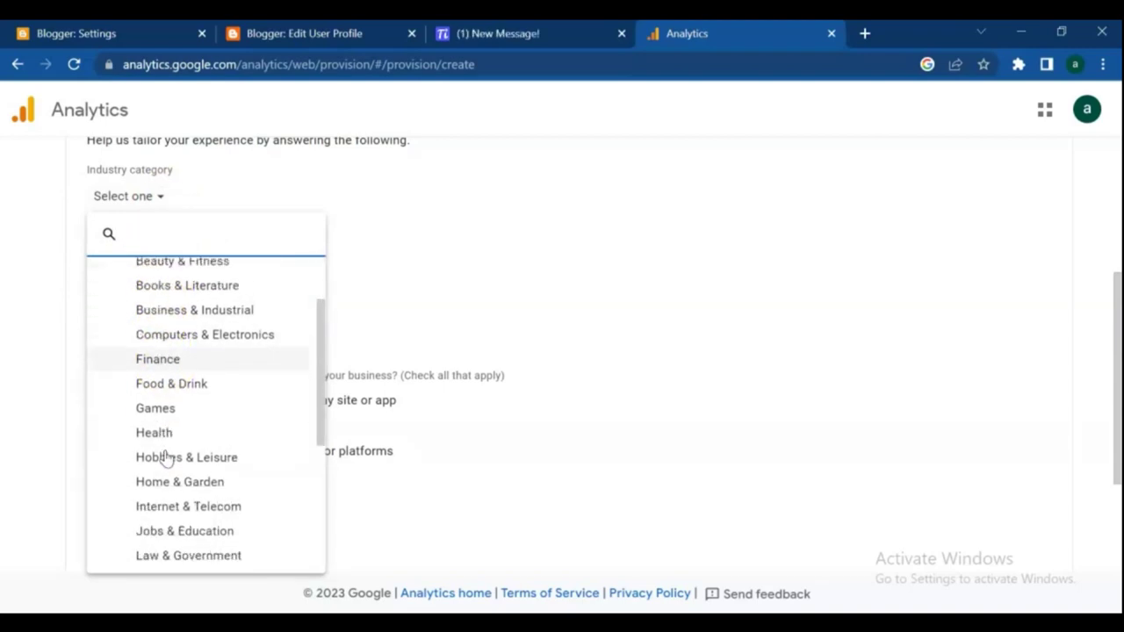
scroll(146, 501, down, 1)
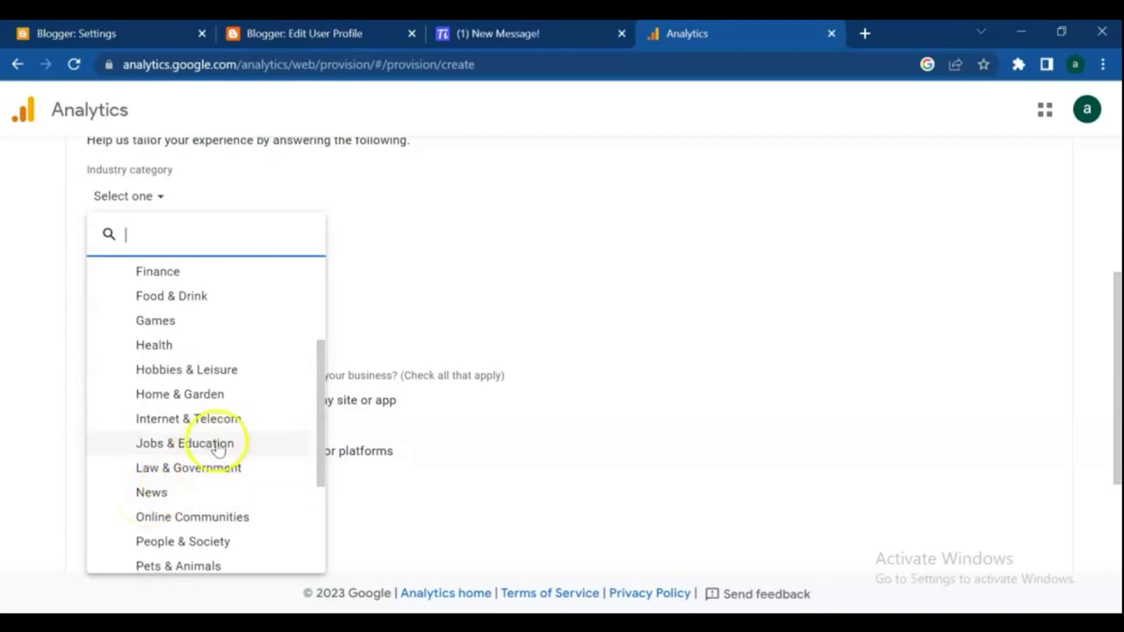
scroll(221, 448, down, 1)
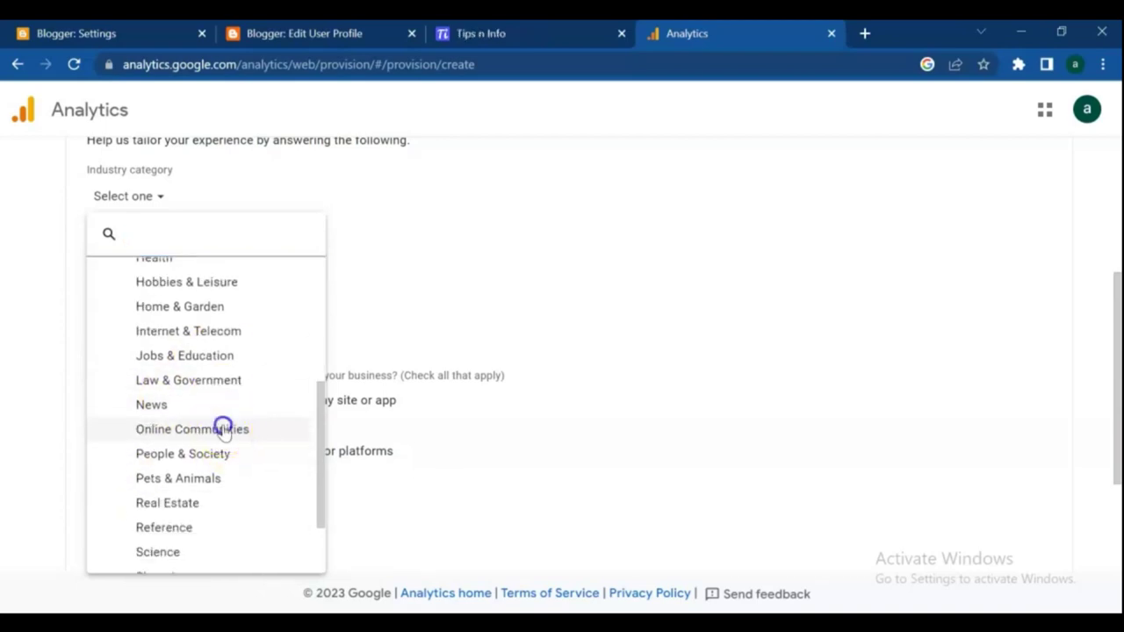
click(221, 428)
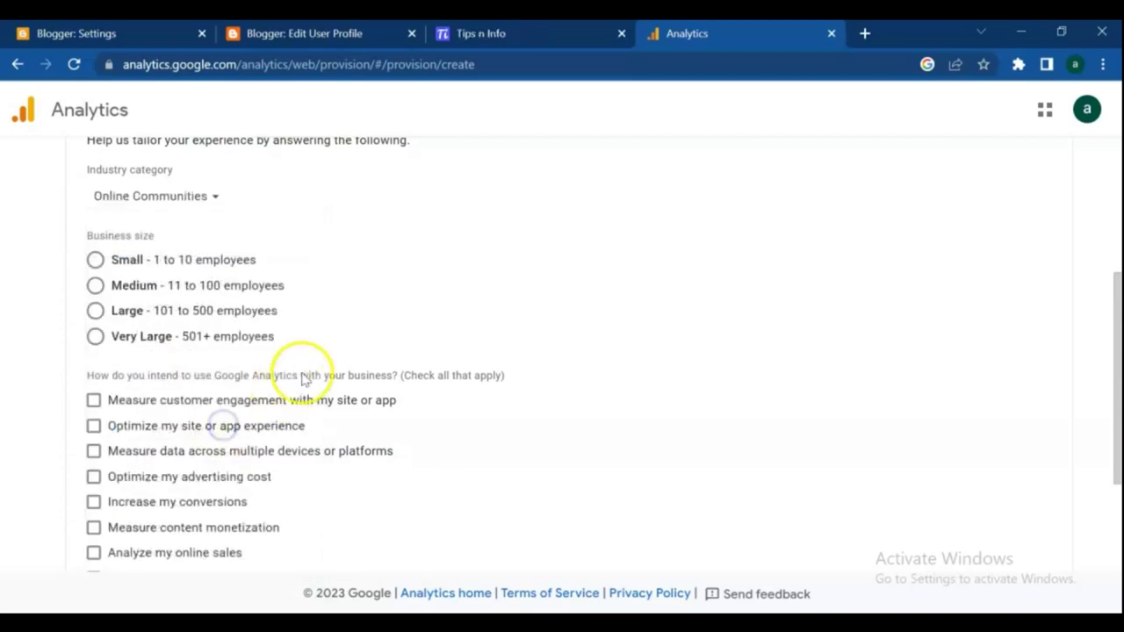
click(97, 287)
Tick every usage goal except Other and create the account.
scroll(185, 286, down, 1)
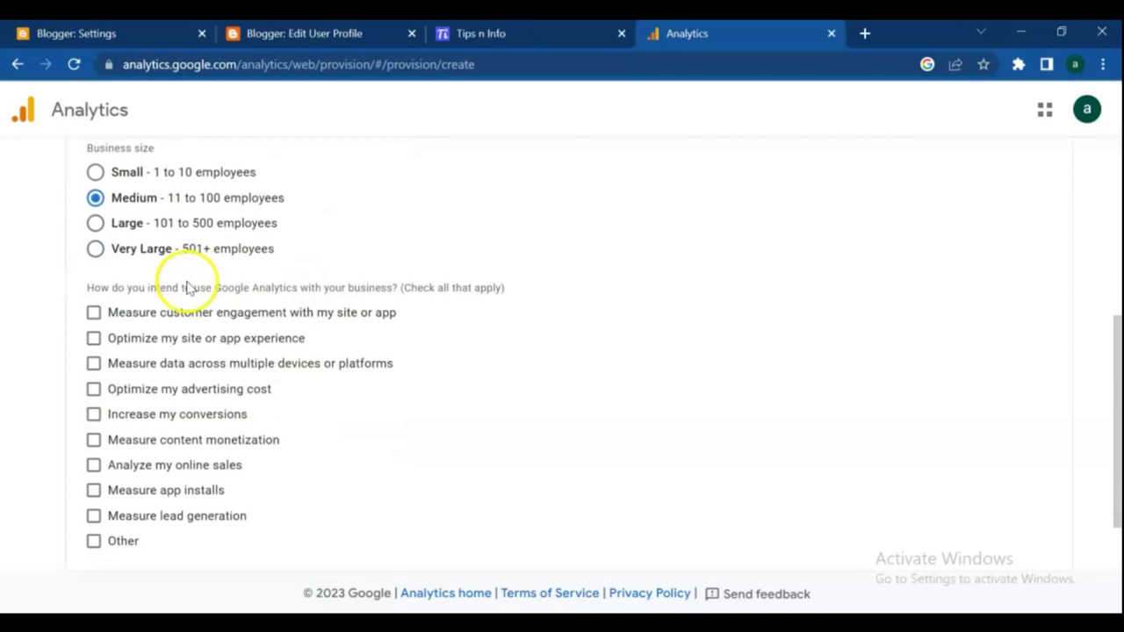
click(95, 315)
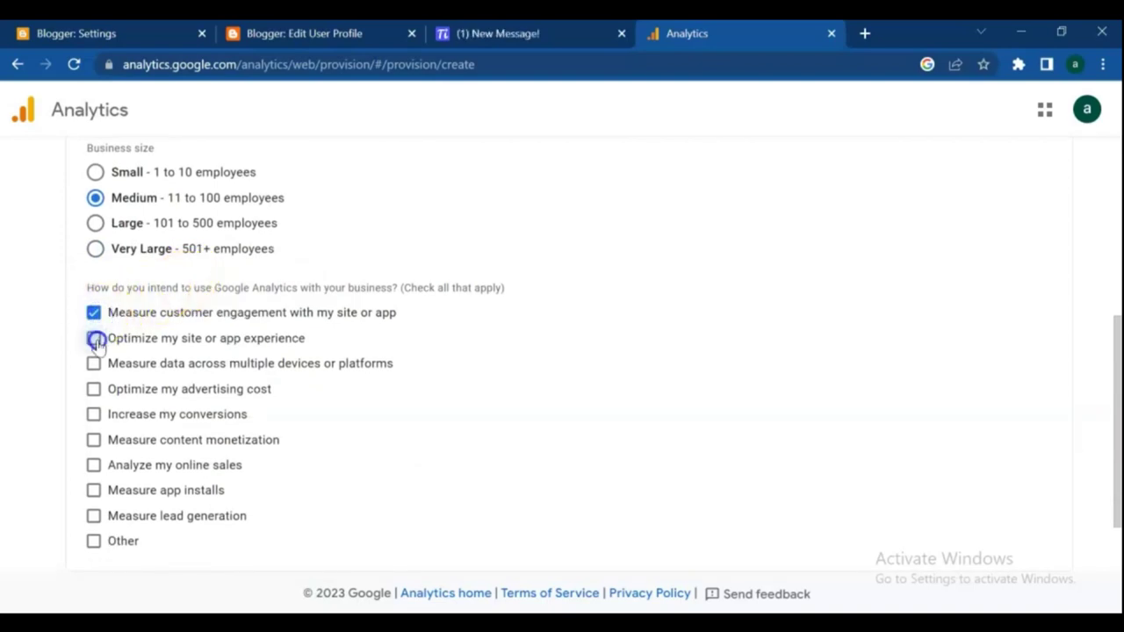
click(95, 389)
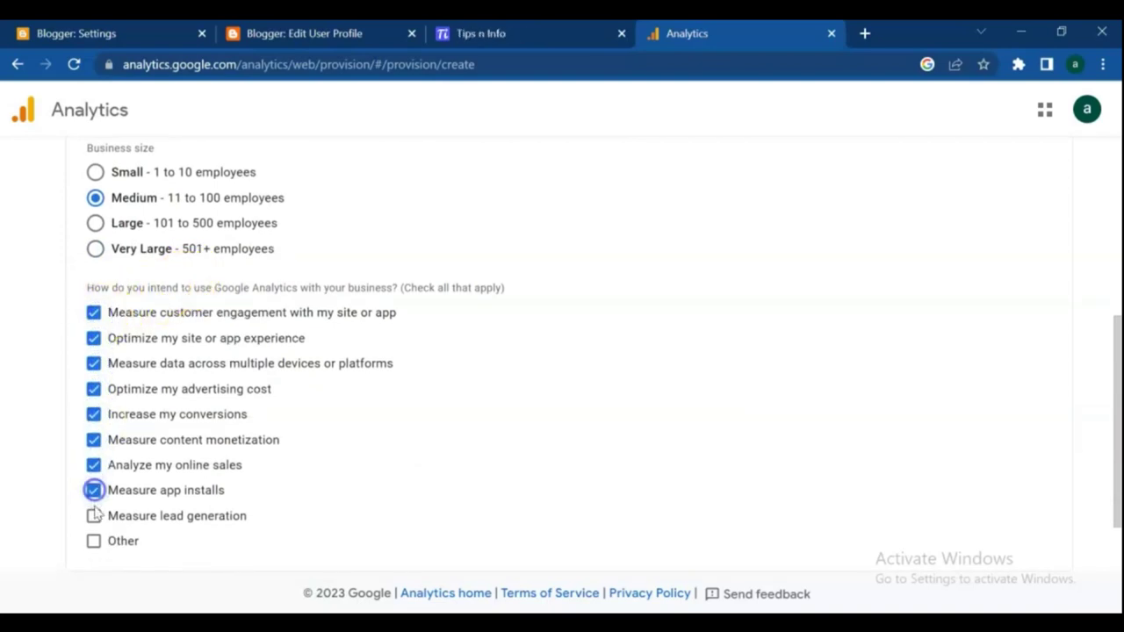
scroll(166, 474, down, 1)
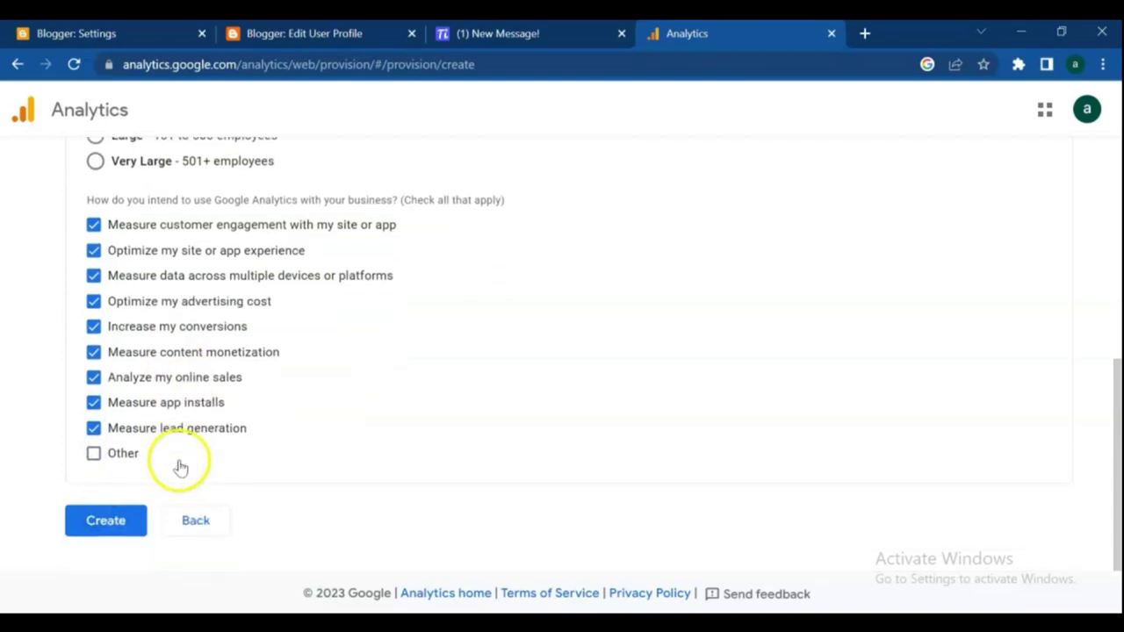
click(105, 521)
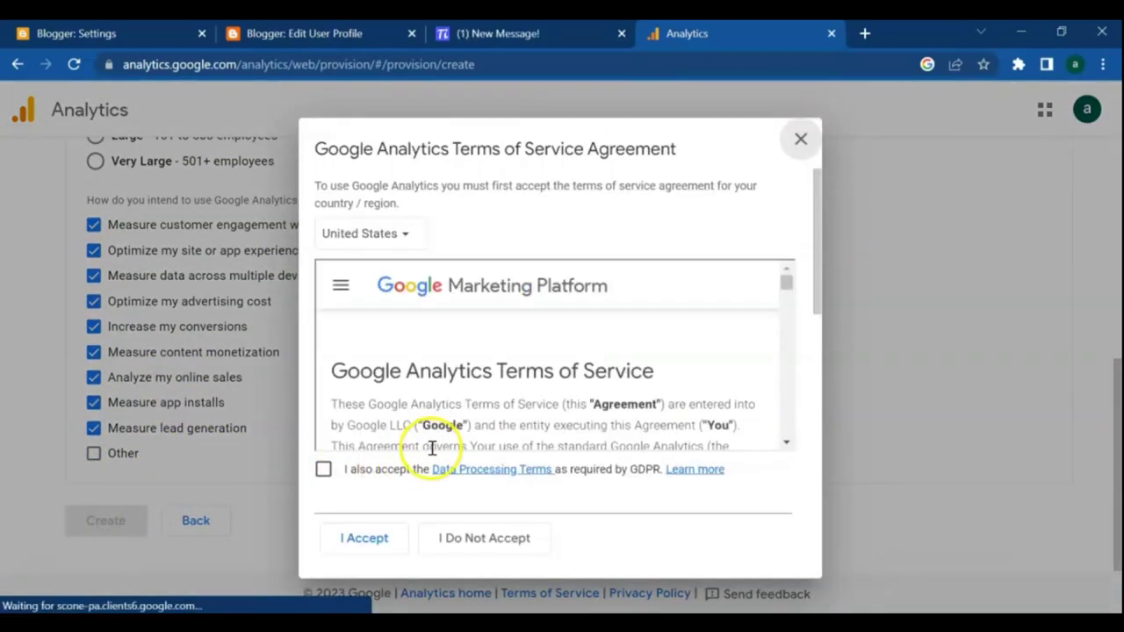
Accept the GDPR Data Processing Terms in the Terms of Service agreement.
scroll(496, 376, down, 5)
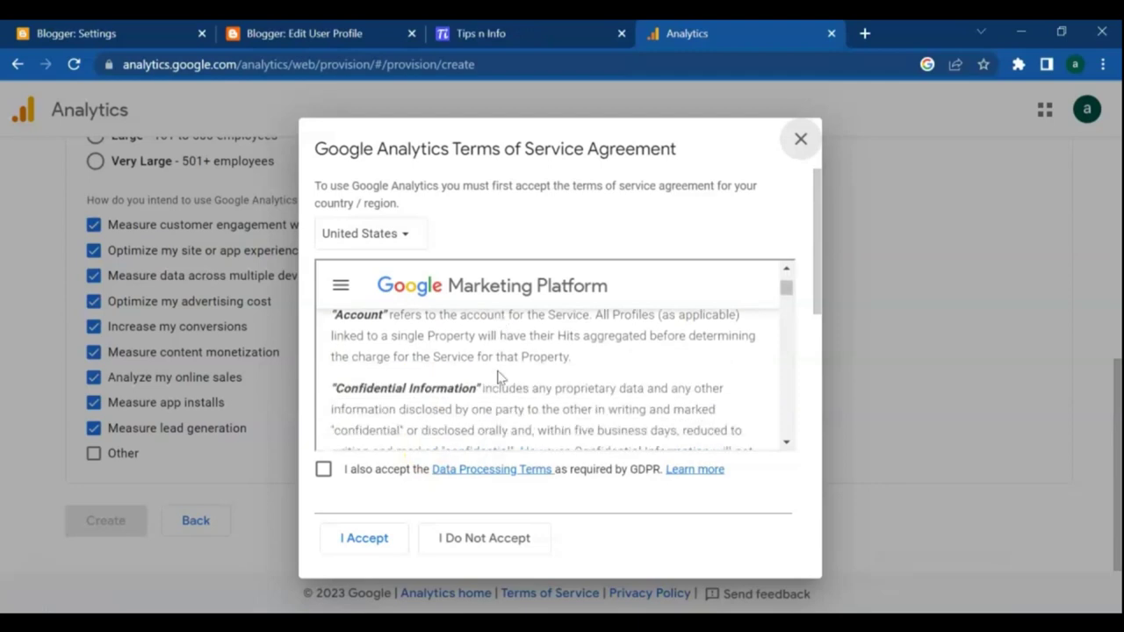
scroll(497, 376, down, 1)
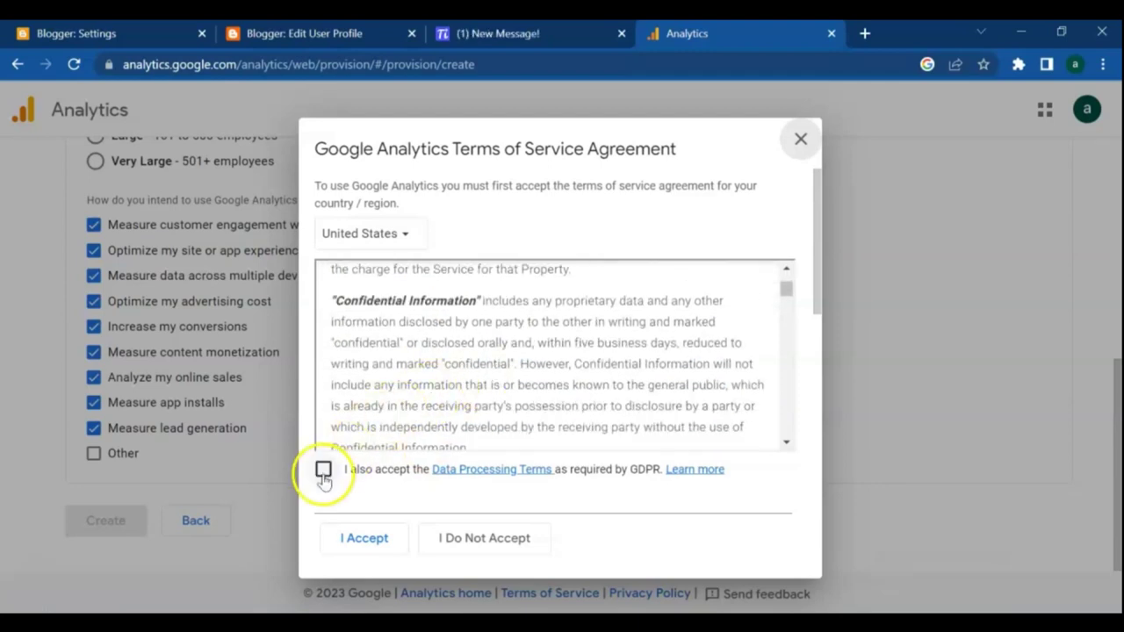
click(323, 469)
scroll(421, 431, down, 1)
click(367, 536)
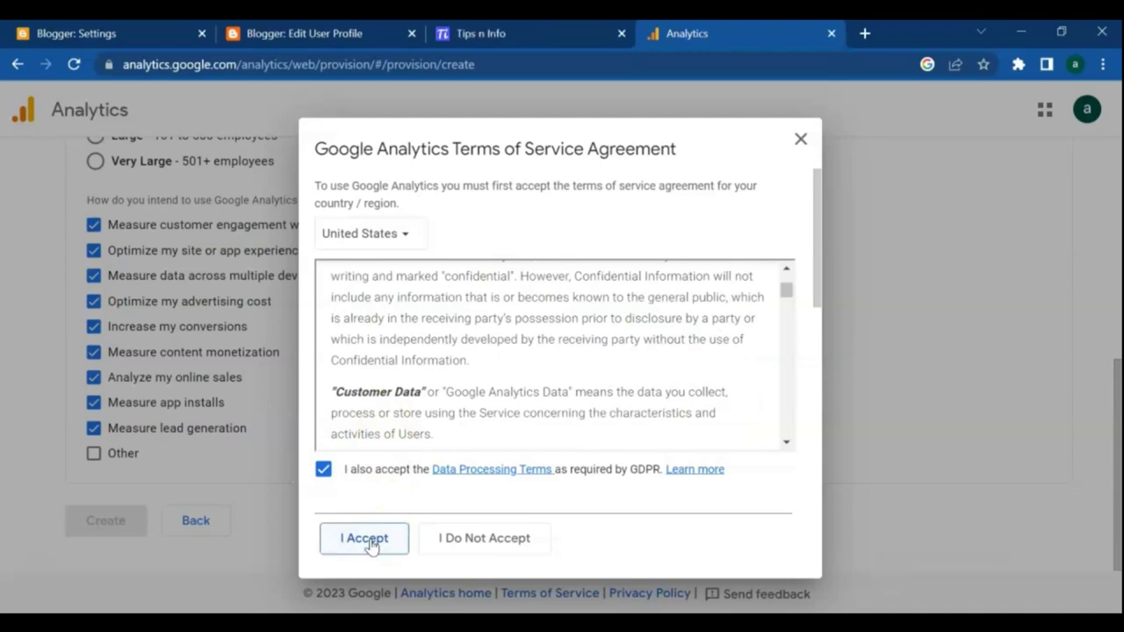
click(371, 541)
click(371, 543)
click(371, 542)
click(371, 543)
Accept the Controller-Controller data protection terms and agree to all terms.
drag(816, 204, 816, 419)
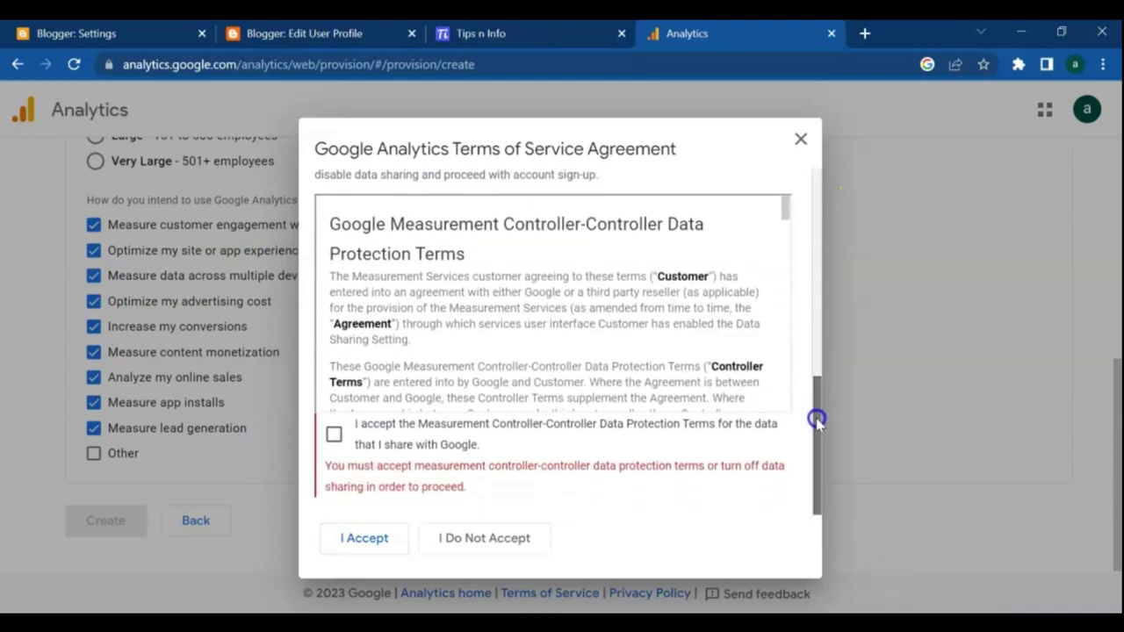
click(333, 434)
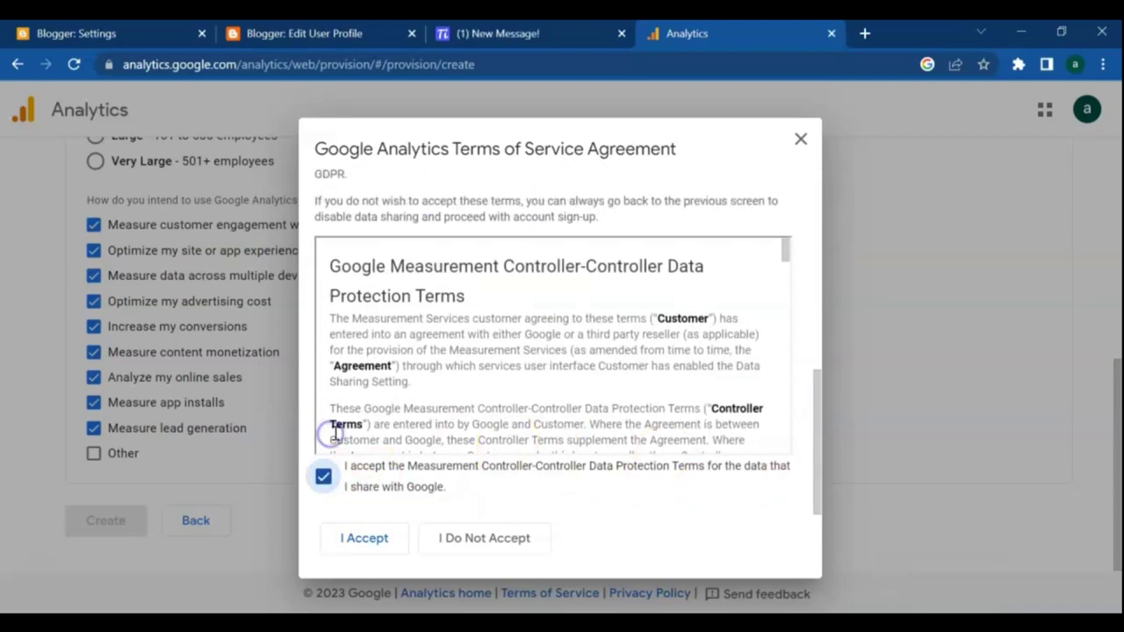
click(367, 538)
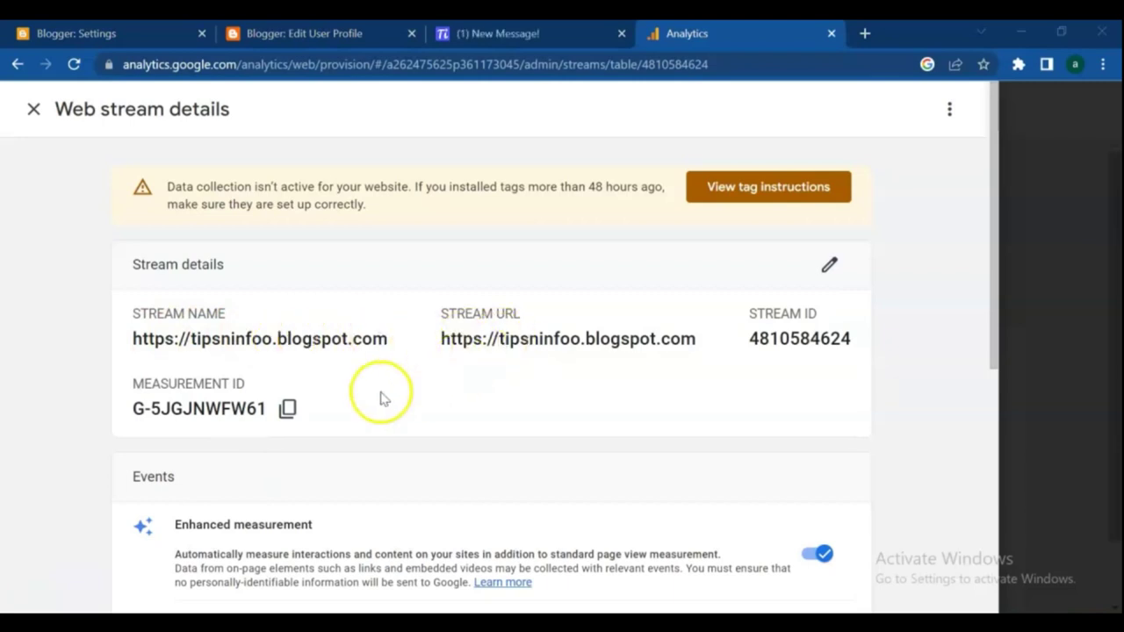
Copy the web stream's measurement ID G-5JGJNWFW61 to the clipboard.
click(286, 409)
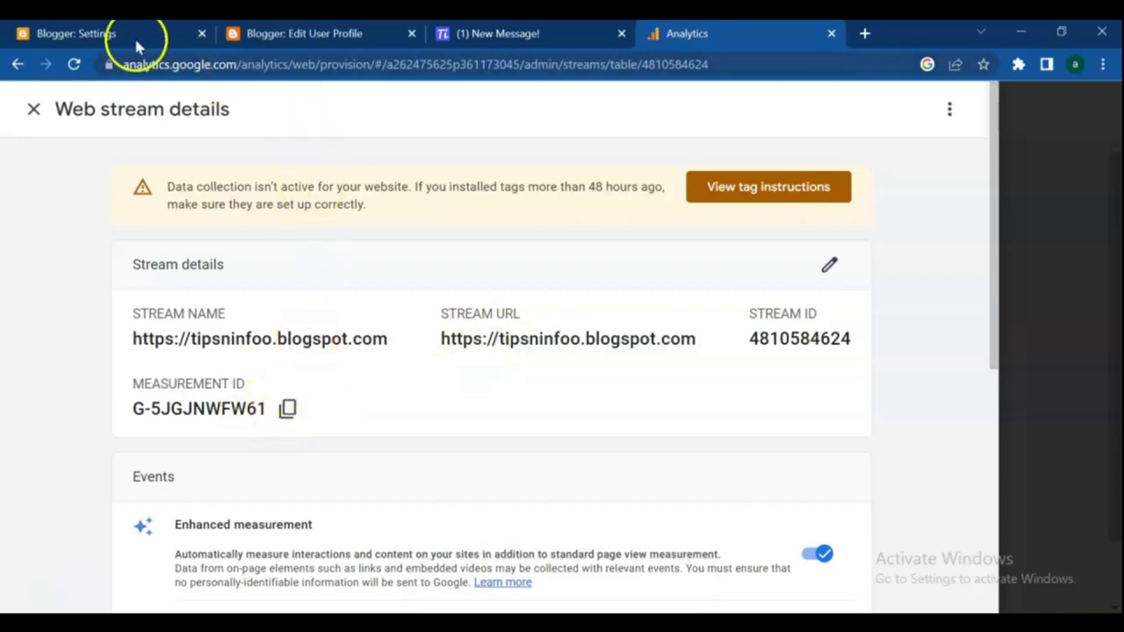
Paste G-5JGJNWFW61 into Blogger's Google Analytics Measurement ID setting, save it, and return to Analytics.
click(104, 34)
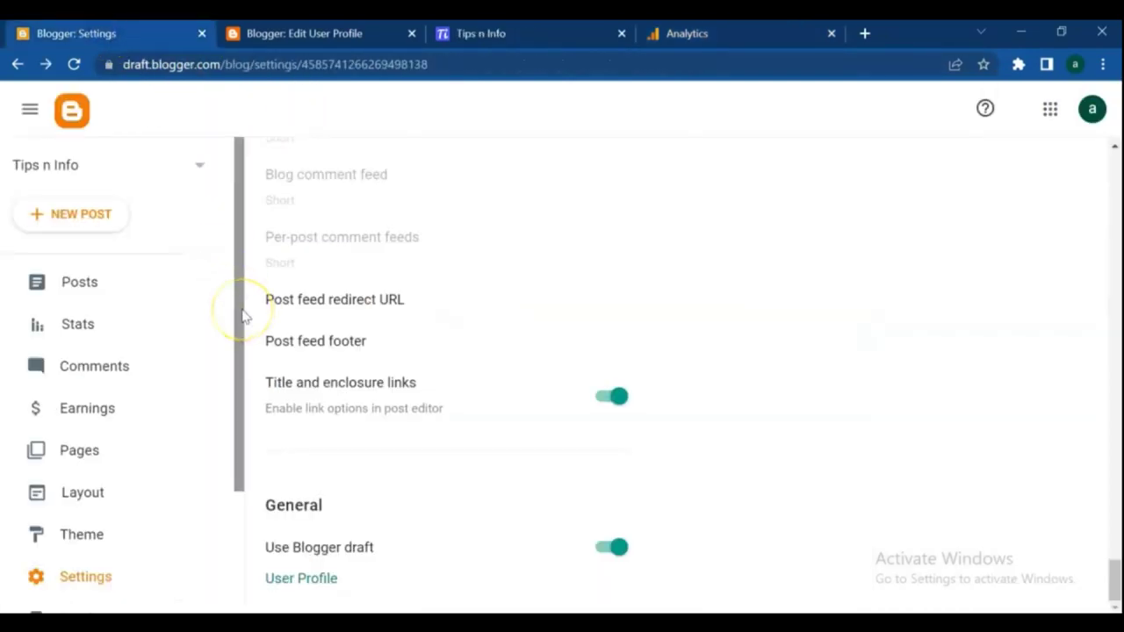
scroll(527, 356, up, 15)
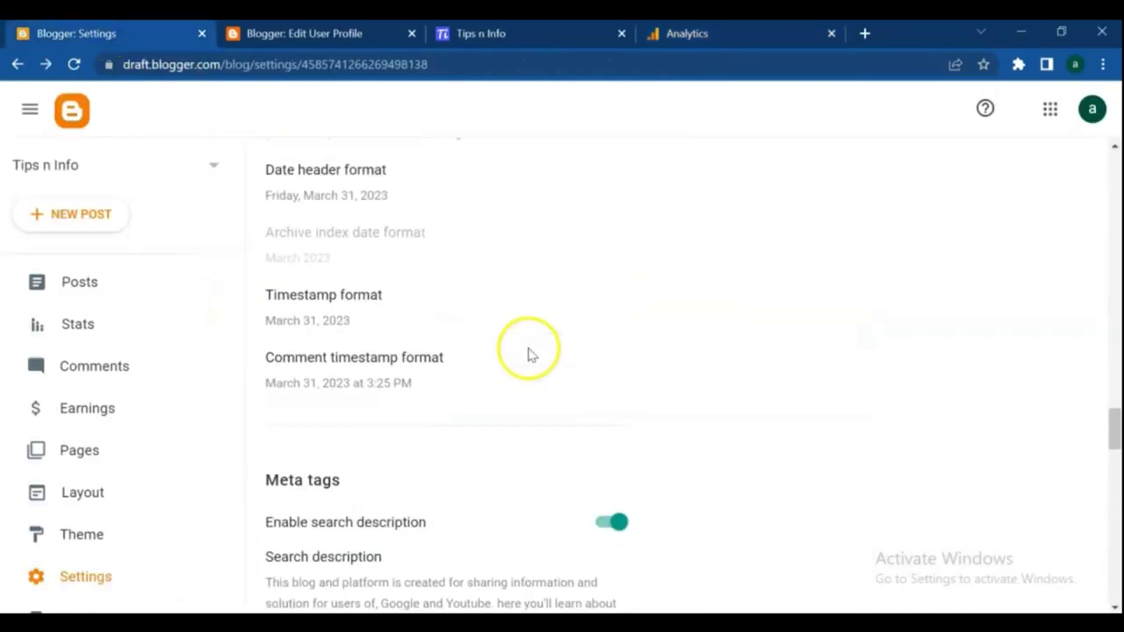
drag(1113, 356, 1114, 132)
scroll(366, 436, down, 1)
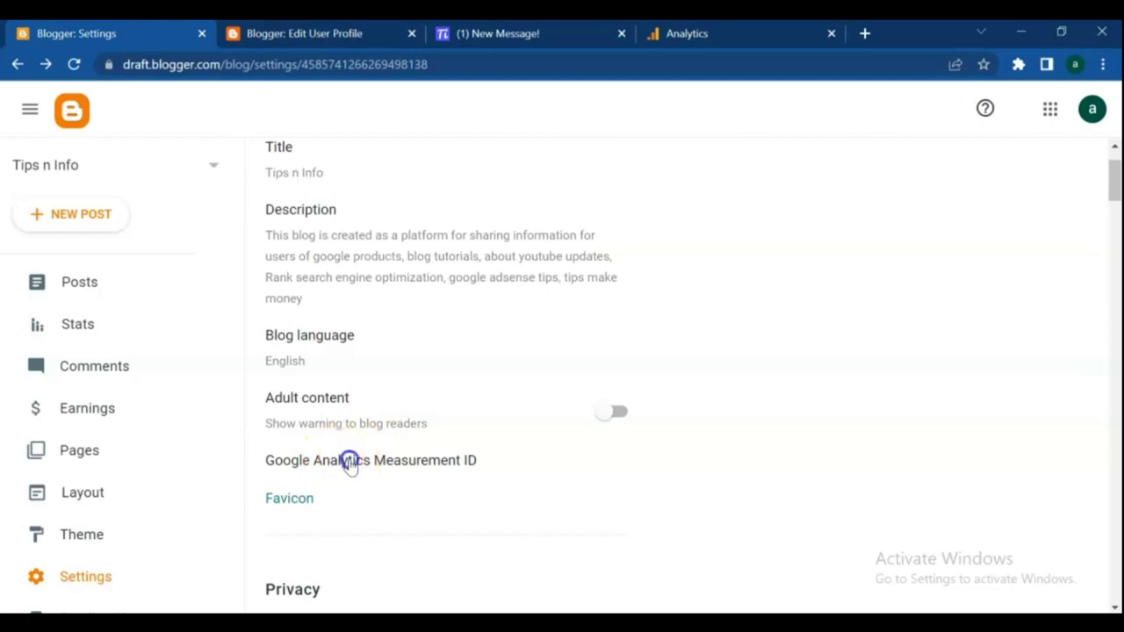
click(351, 462)
click(457, 302)
right_click(454, 299)
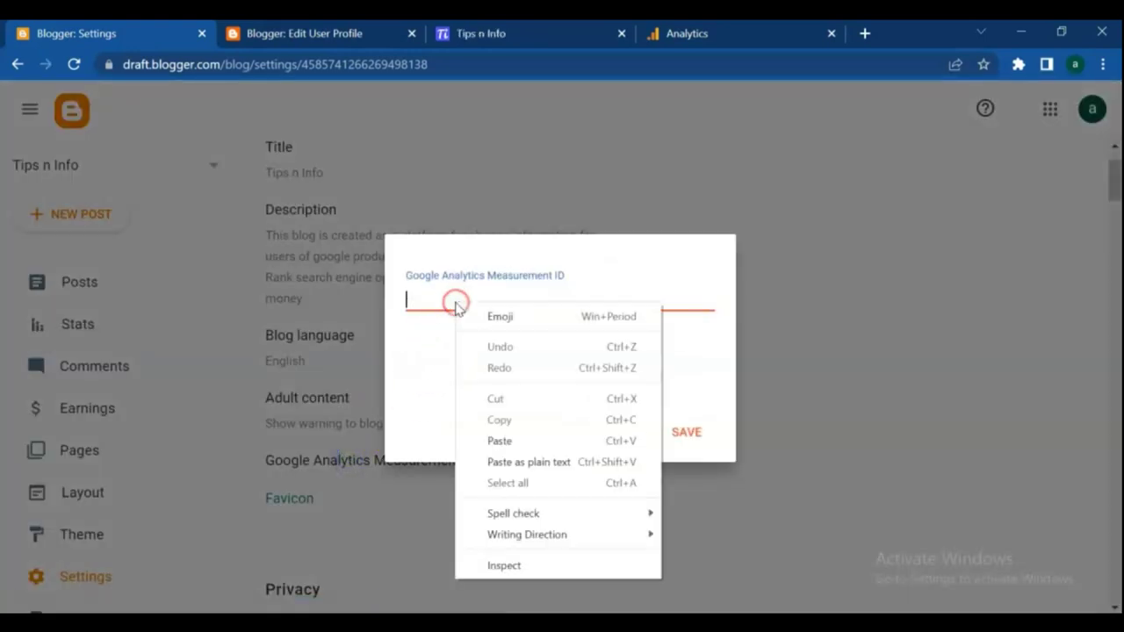
click(499, 441)
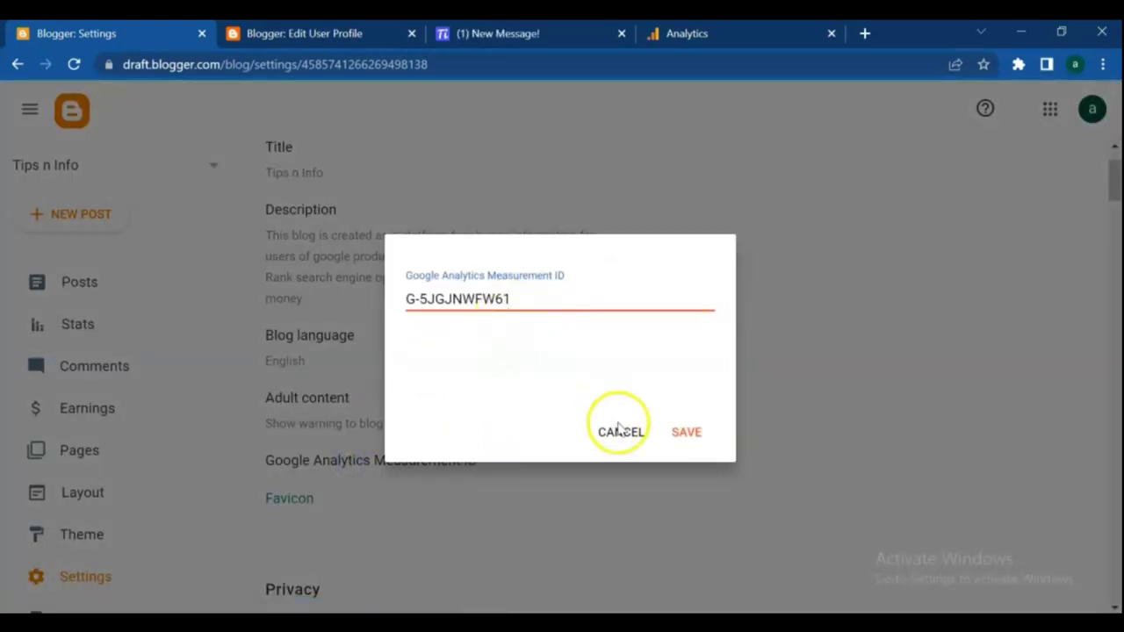
click(694, 434)
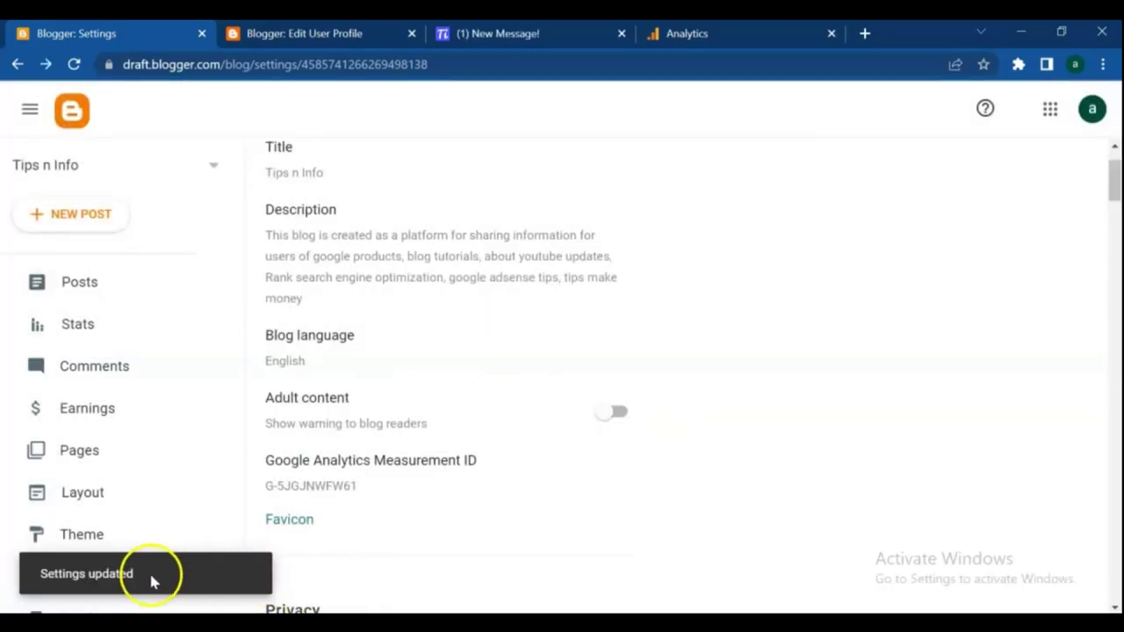
key(ctrl+4)
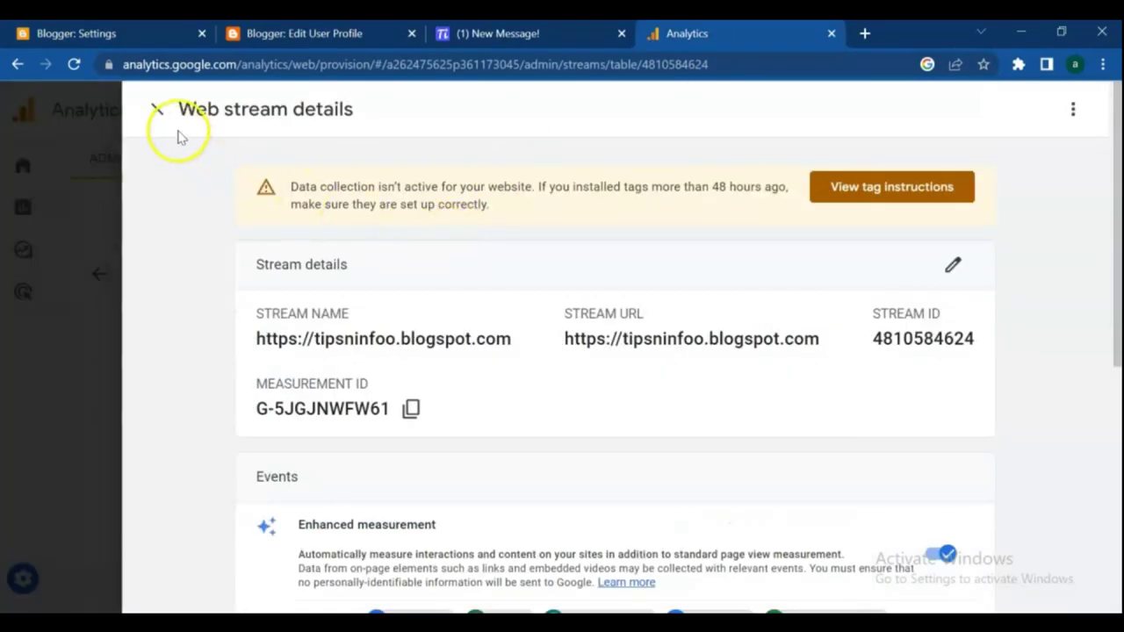
Connect the GA4 property to the existing UA property TipsnInfo and save.
click(158, 111)
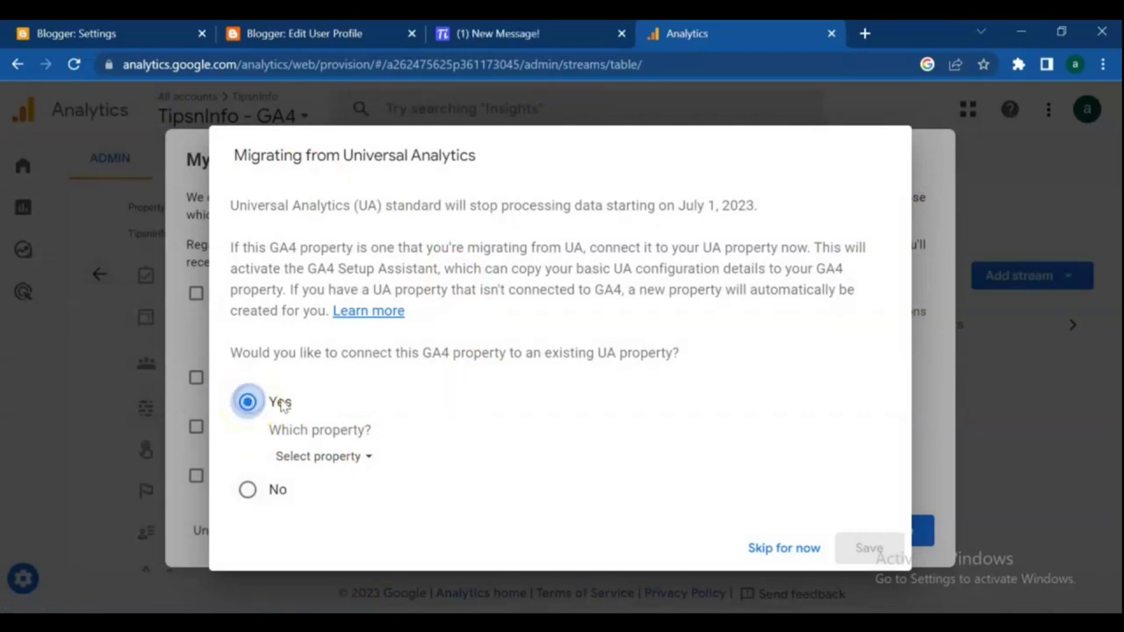
click(369, 457)
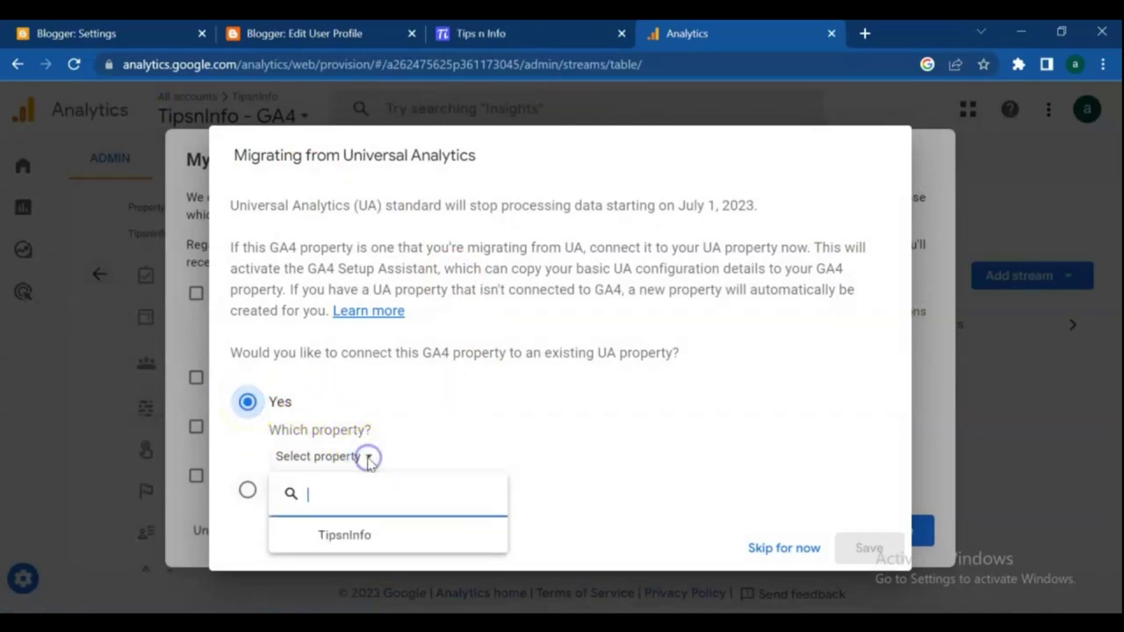
click(370, 536)
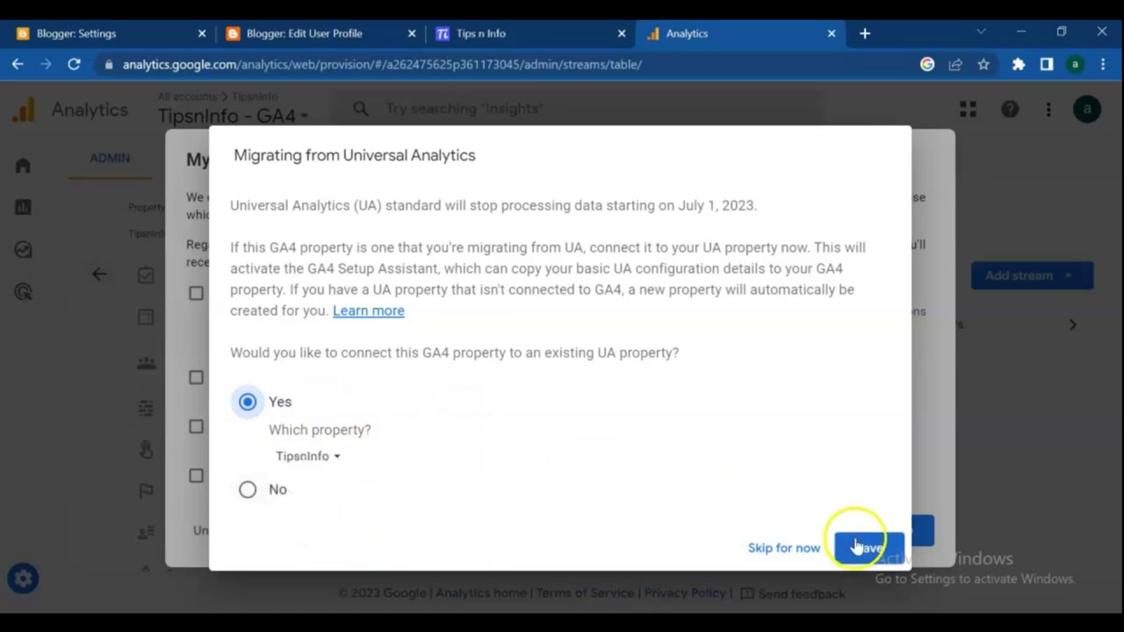
click(856, 546)
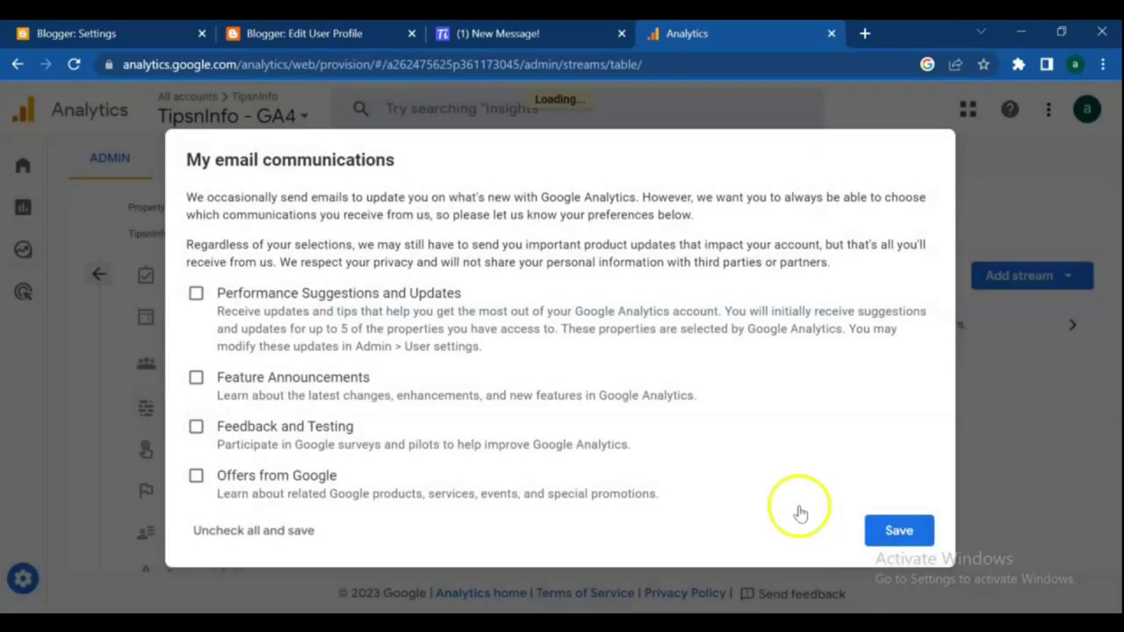
Opt in to Performance Suggestions, Feedback and Testing, and Offers from Google emails, save, and dismiss the tour.
click(199, 294)
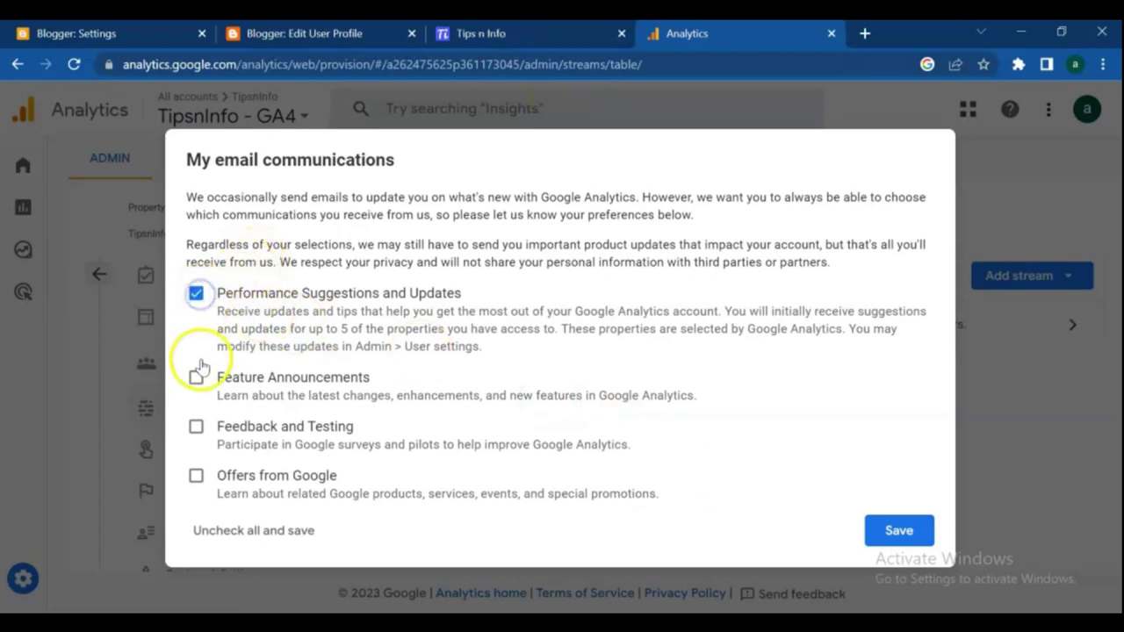
click(199, 427)
click(196, 475)
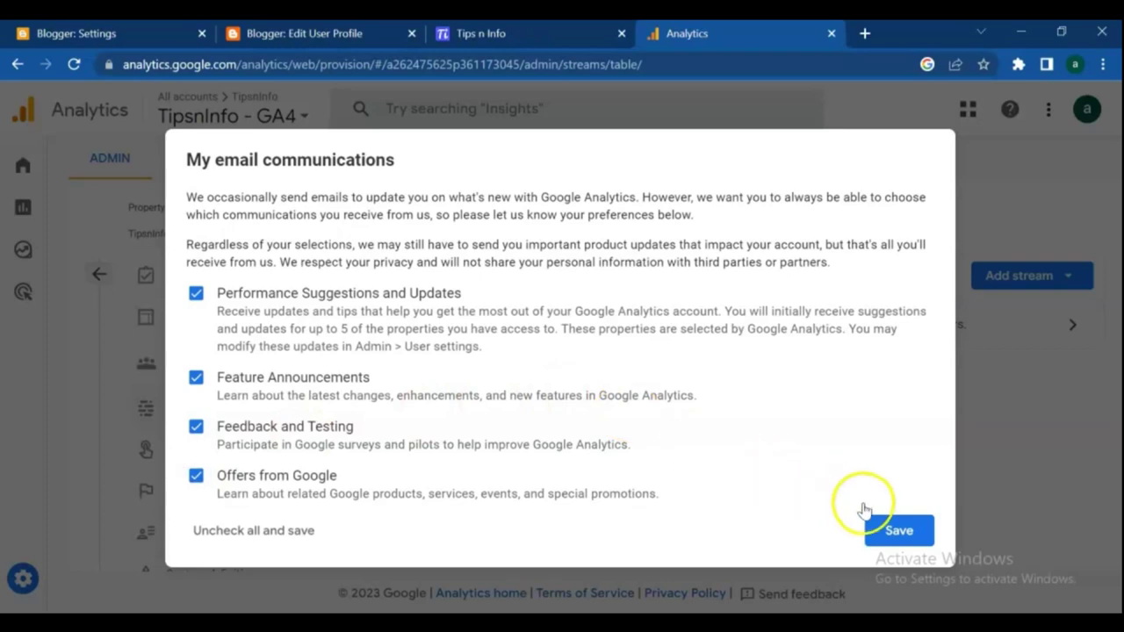
click(893, 532)
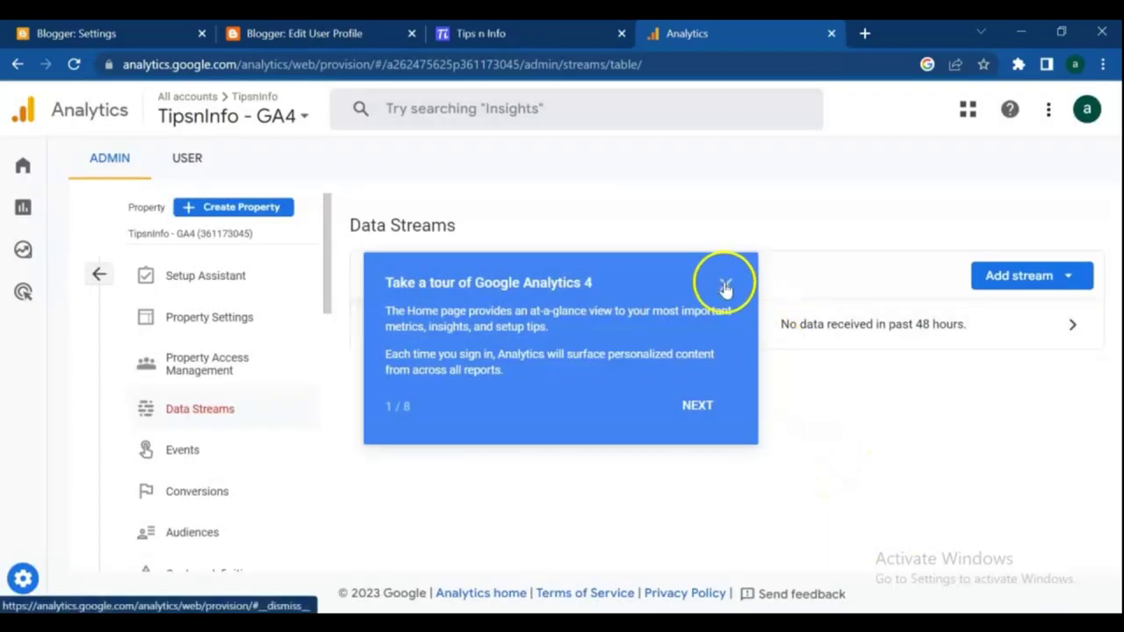
click(725, 284)
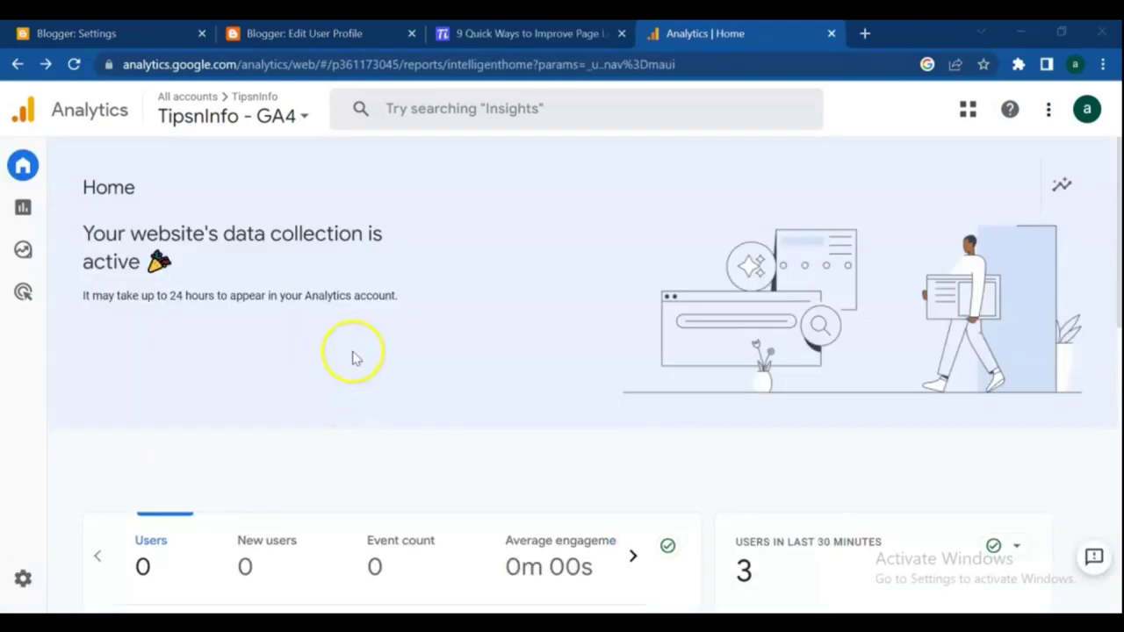
Break down the Home page realtime users by City, showing Jakarta 2 and Hanoi 1.
scroll(356, 356, down, 3)
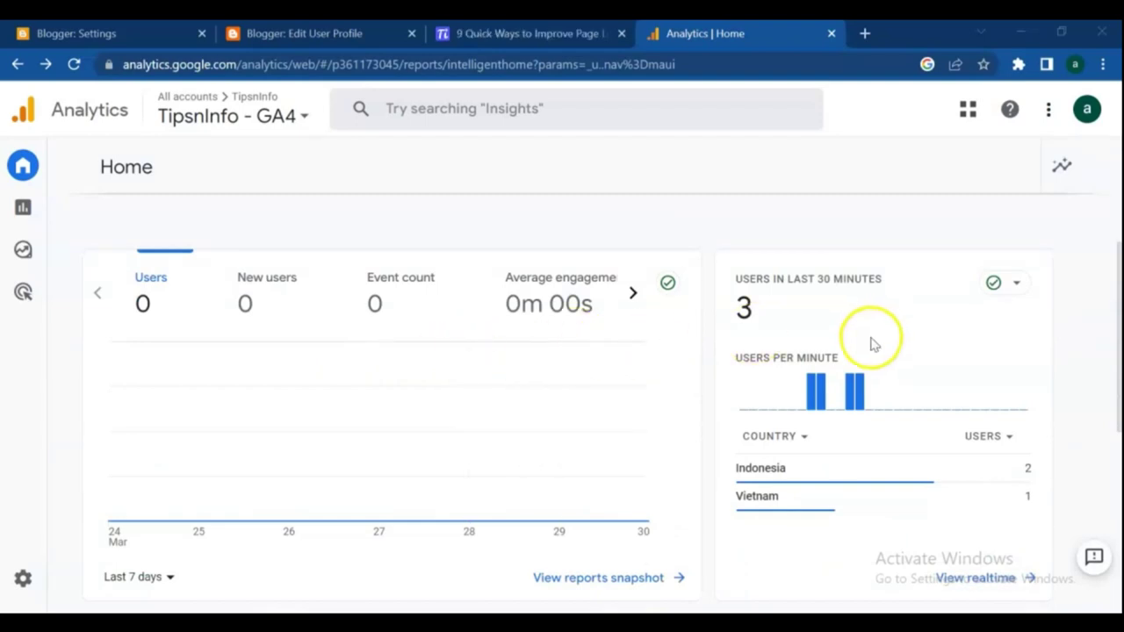
mouse_move(766, 496)
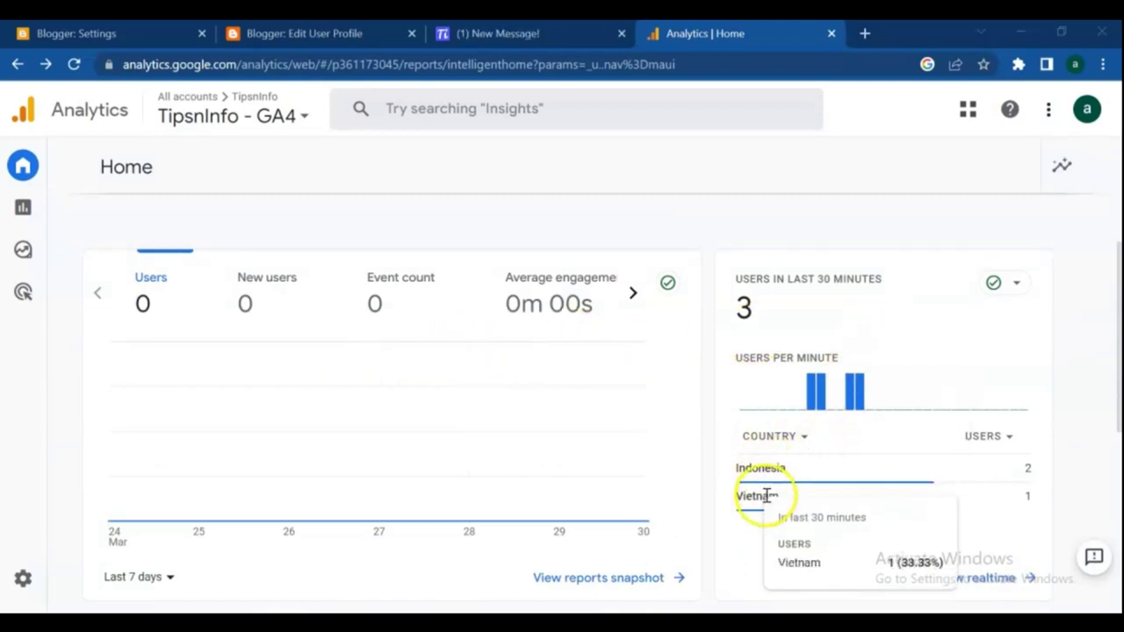
click(803, 438)
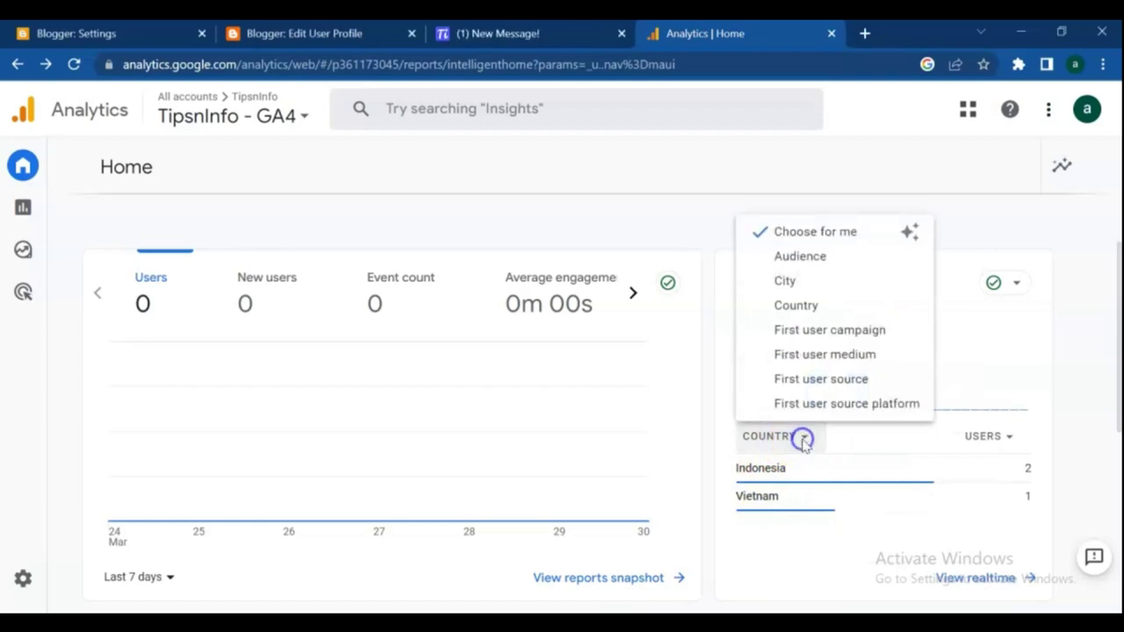
click(791, 280)
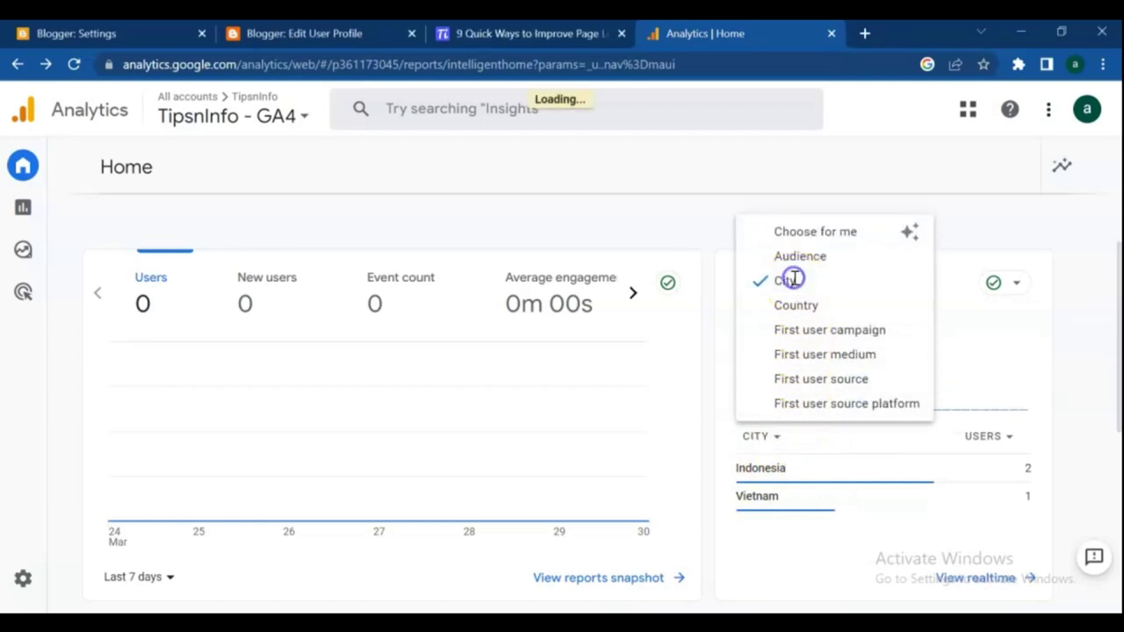
Scroll down the Home page and open the full realtime report.
mouse_move(772, 473)
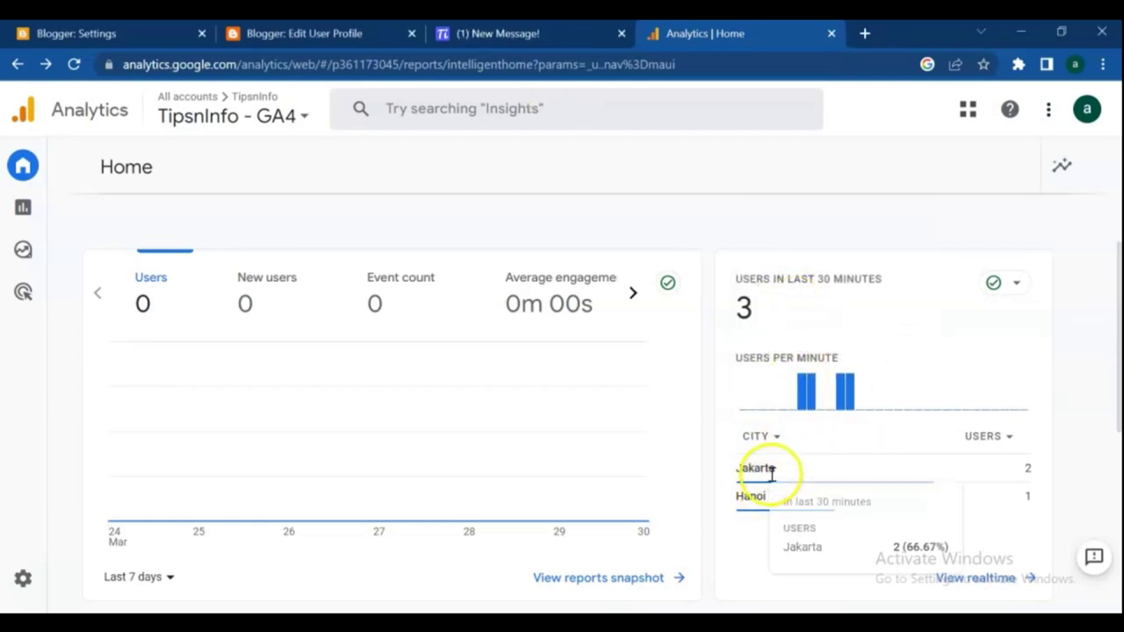
mouse_move(749, 497)
scroll(761, 497, down, 1)
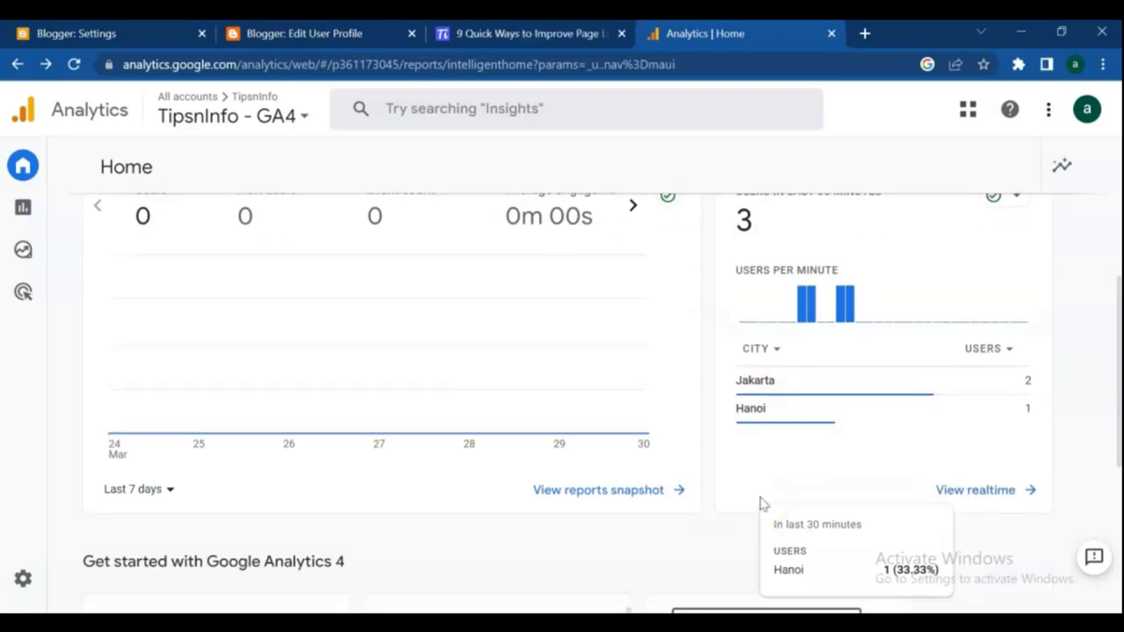
scroll(760, 502, down, 1)
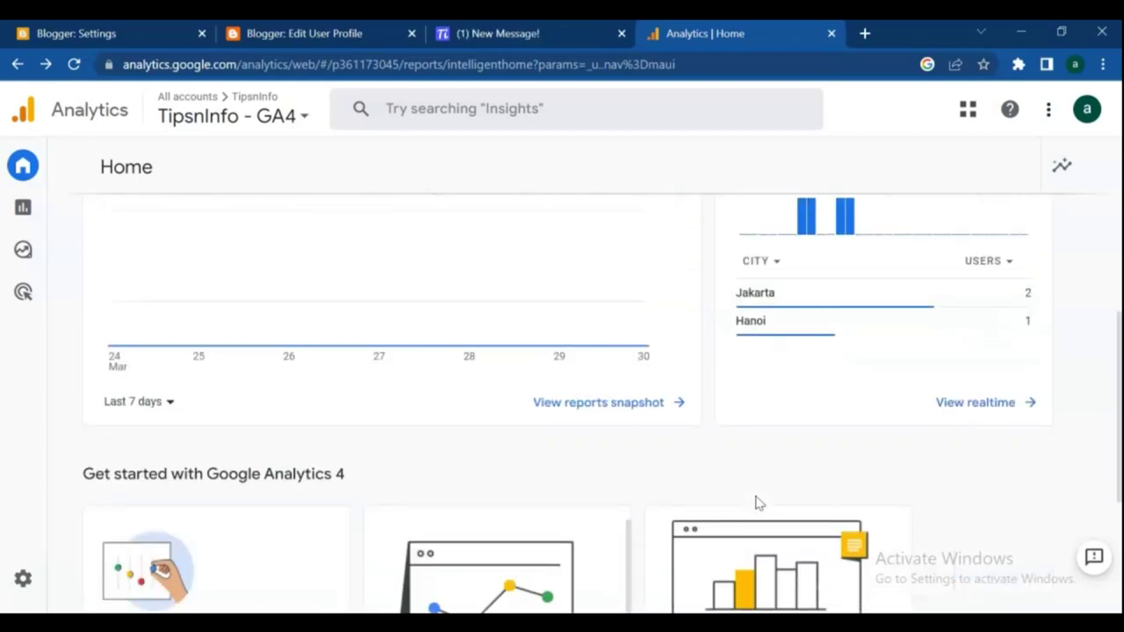
click(975, 409)
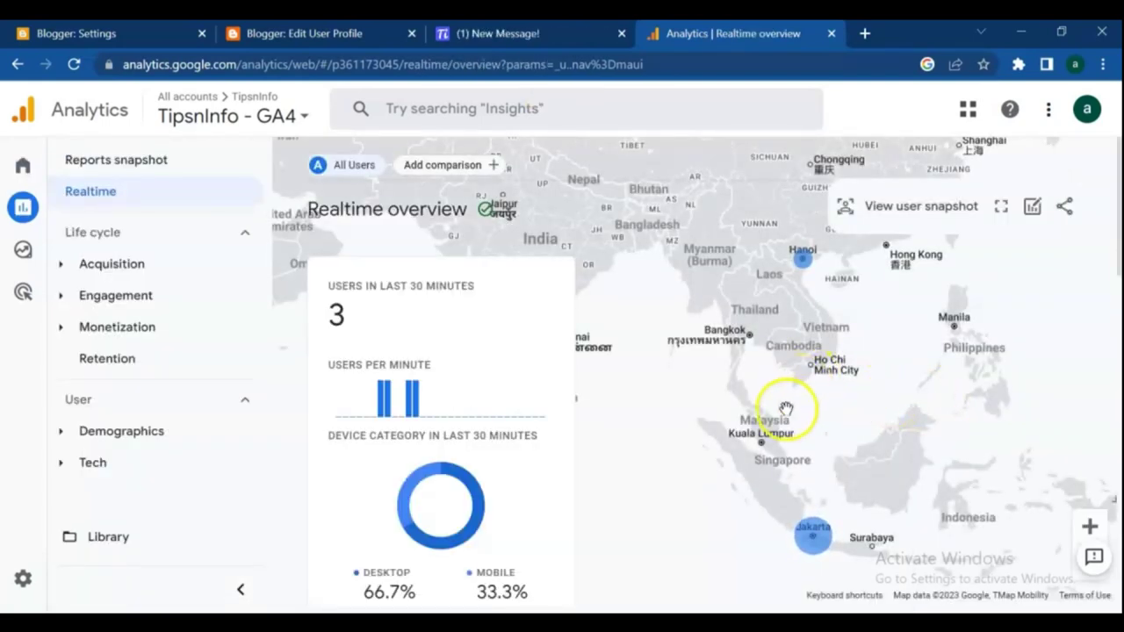
Review the realtime map and device split (66.7% desktop, 33.3% mobile), then expand Engagement reports.
scroll(773, 407, down, 2)
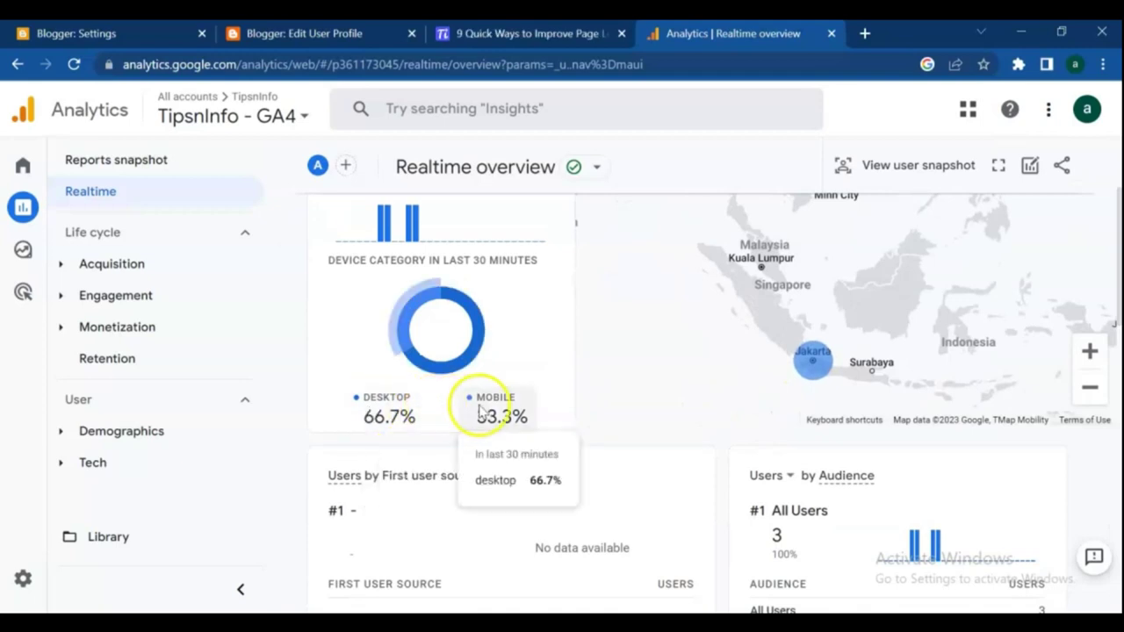
mouse_move(492, 409)
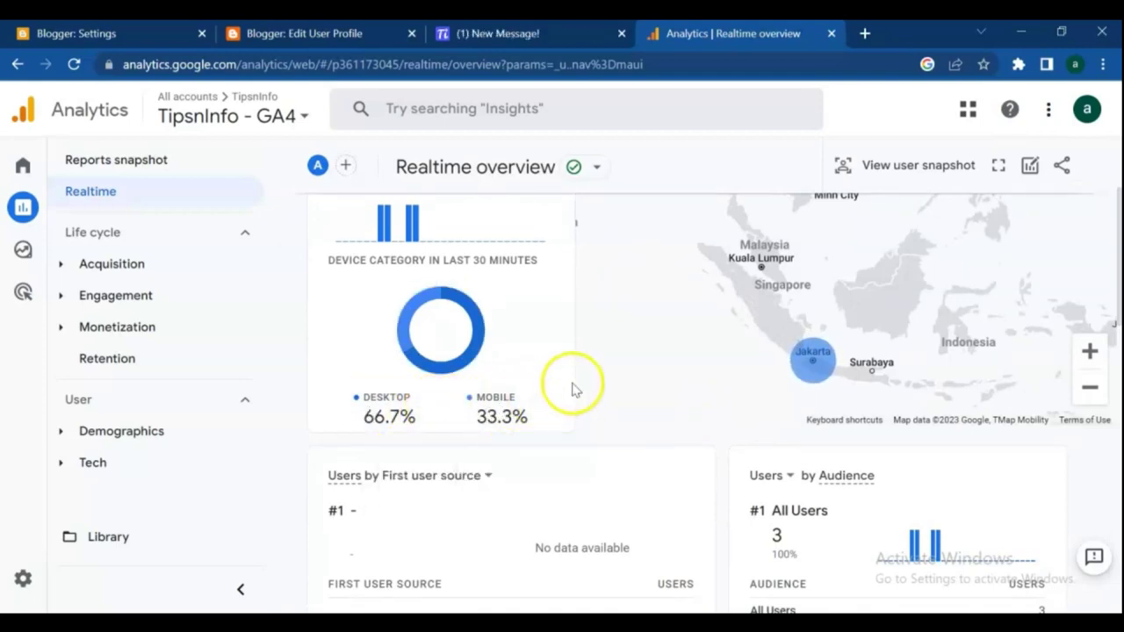
mouse_move(806, 375)
scroll(806, 375, down, 2)
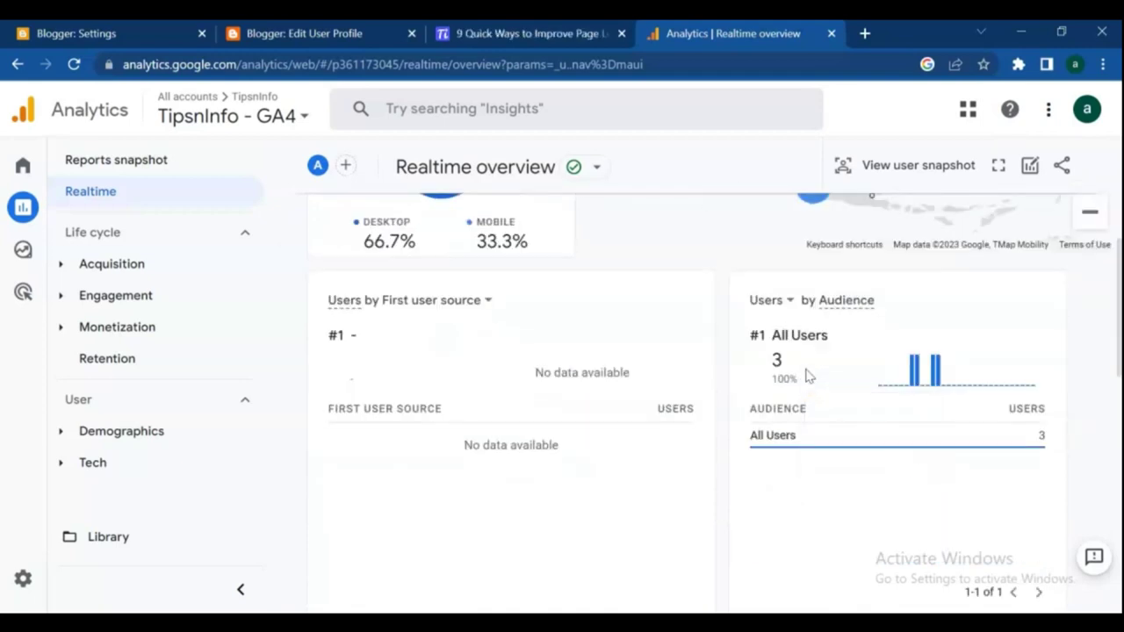
scroll(807, 375, up, 4)
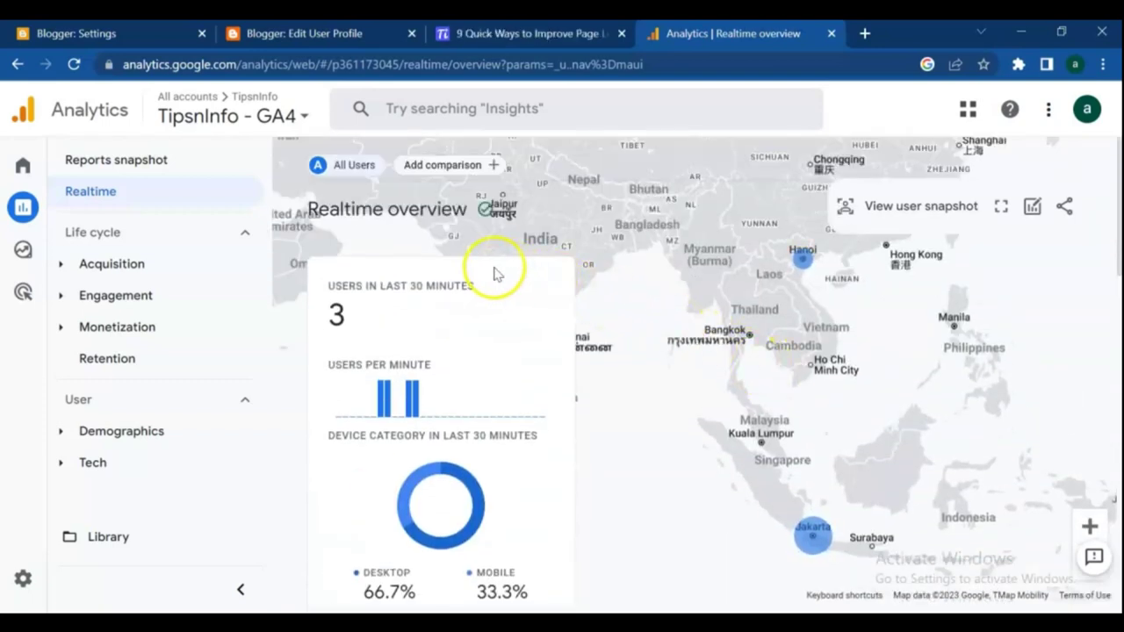
click(124, 297)
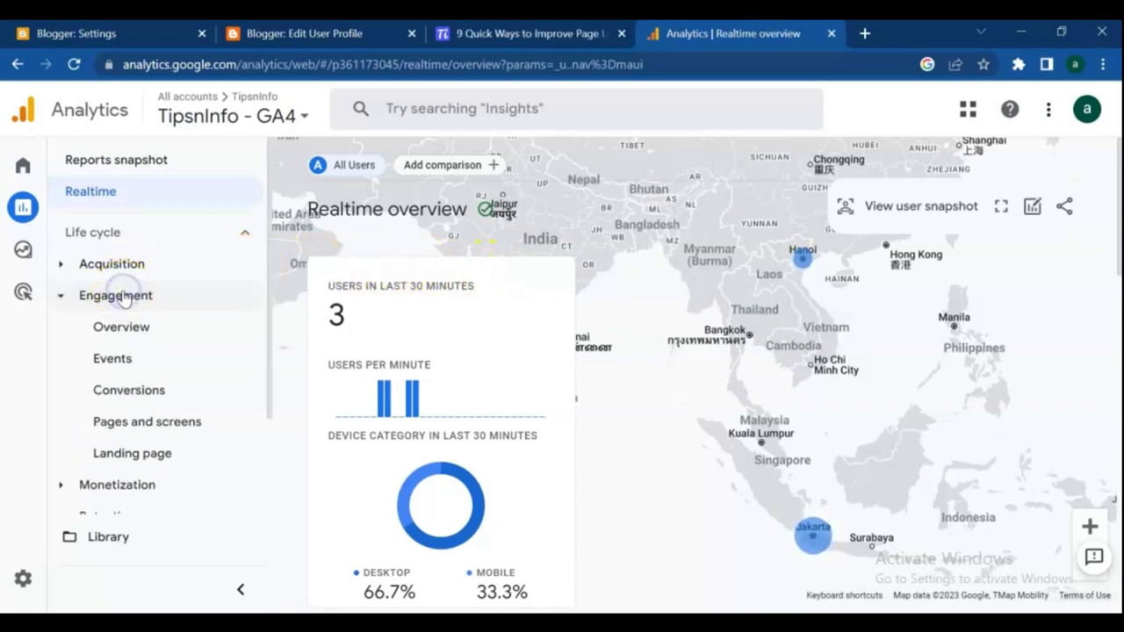
Open Engagement > Overview and scroll to the Top pages & screens card.
click(143, 327)
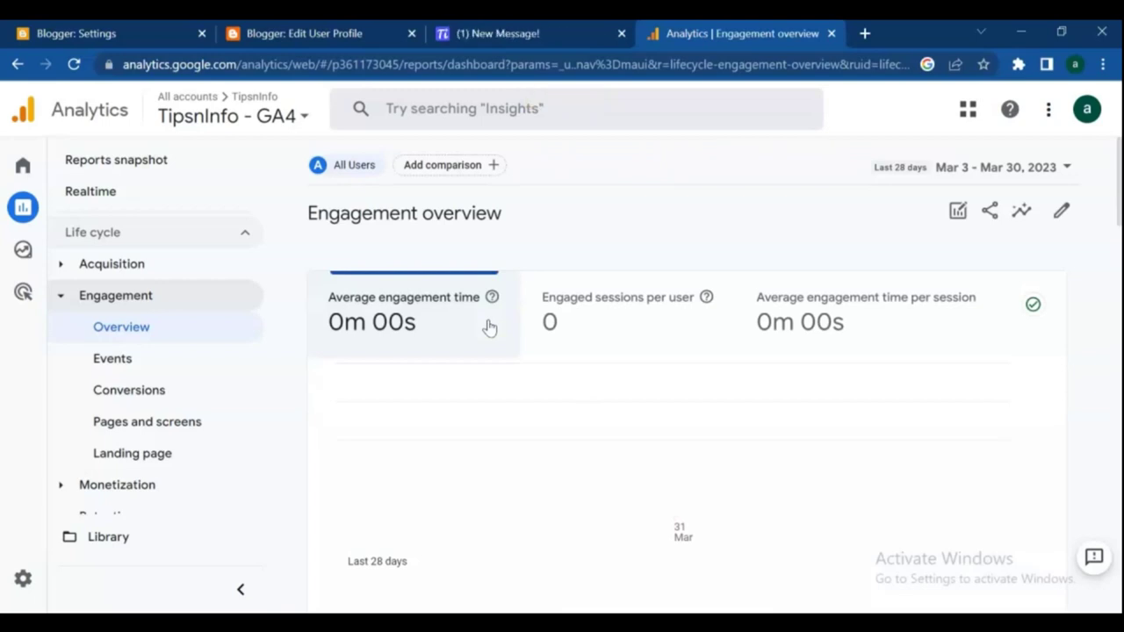
scroll(489, 327, down, 4)
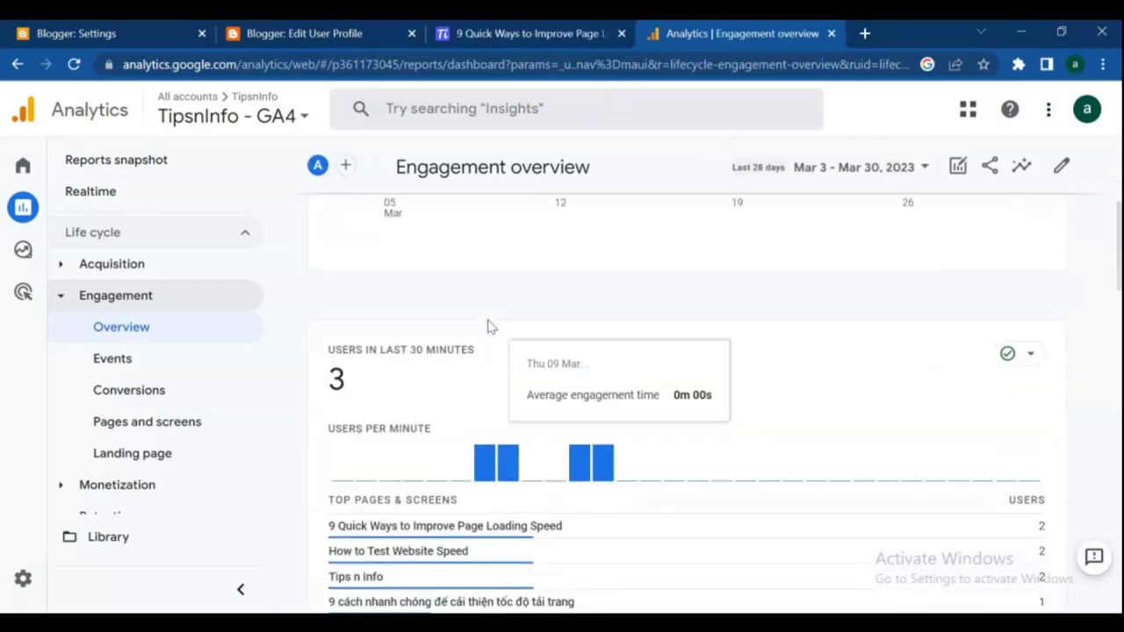
scroll(490, 327, down, 2)
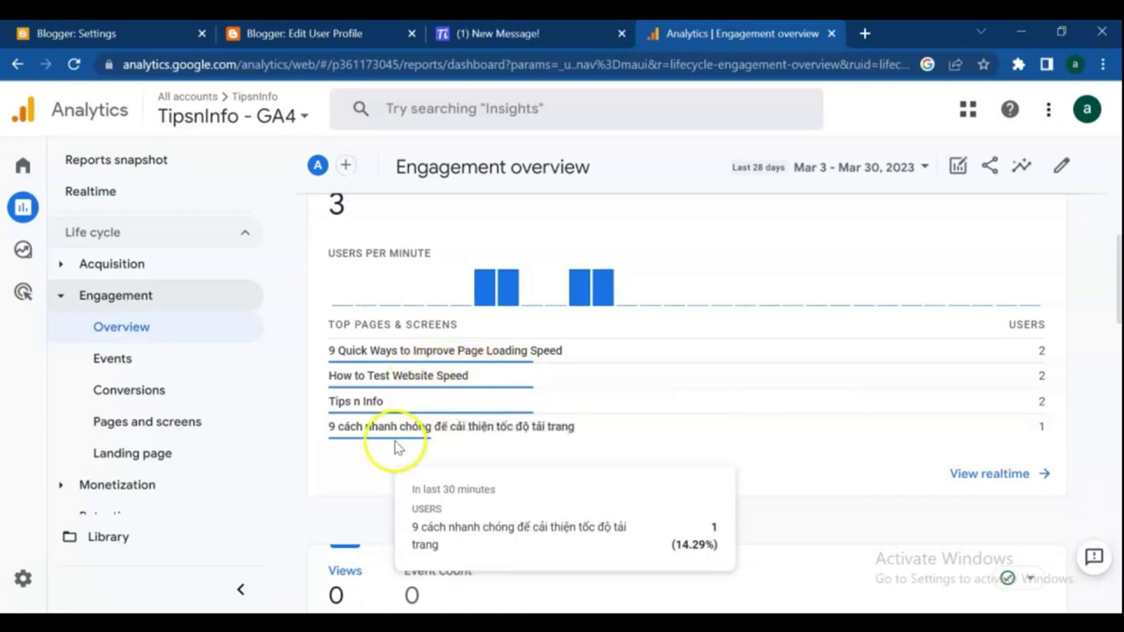
scroll(502, 442, down, 2)
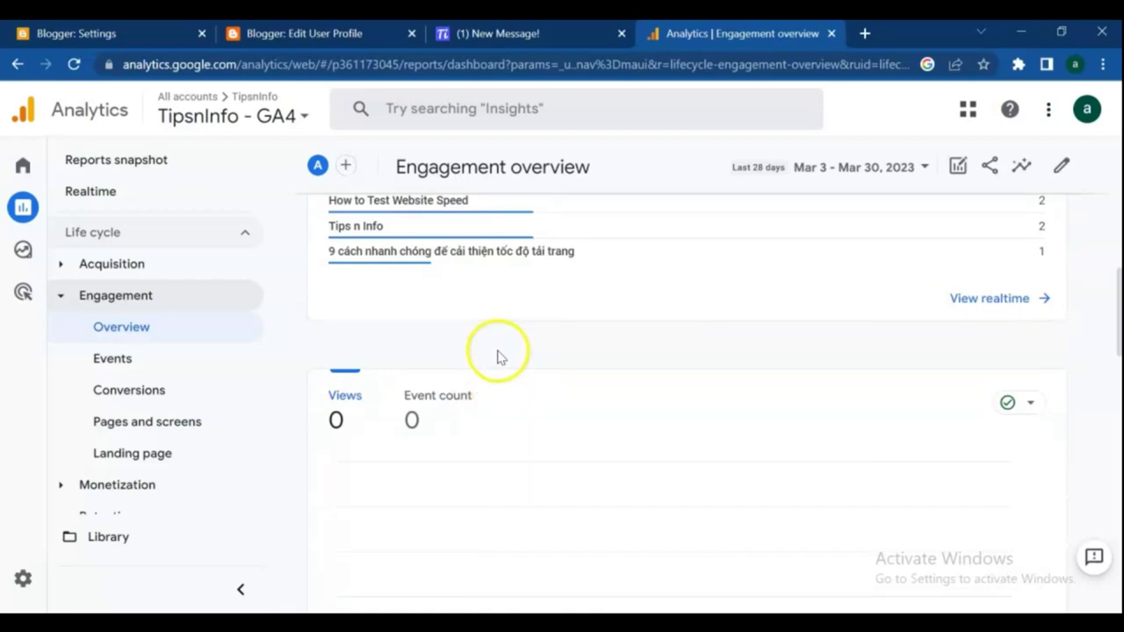
scroll(499, 357, up, 1)
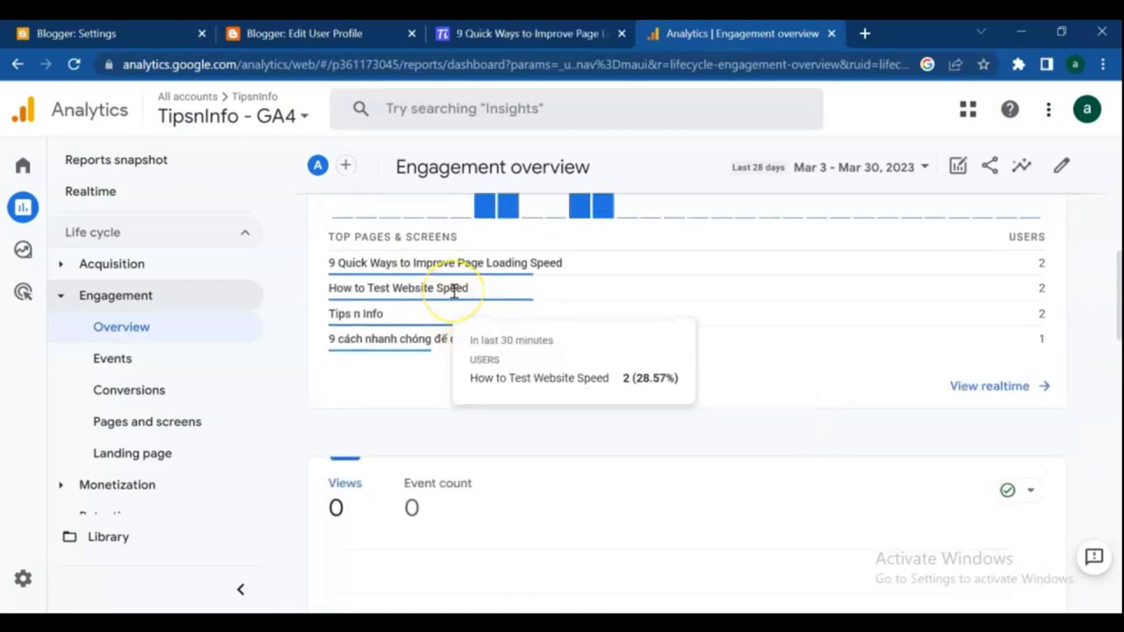
Bring up the published Blogger post '9 Quick Ways to Improve Page Loading Speed'.
click(320, 31)
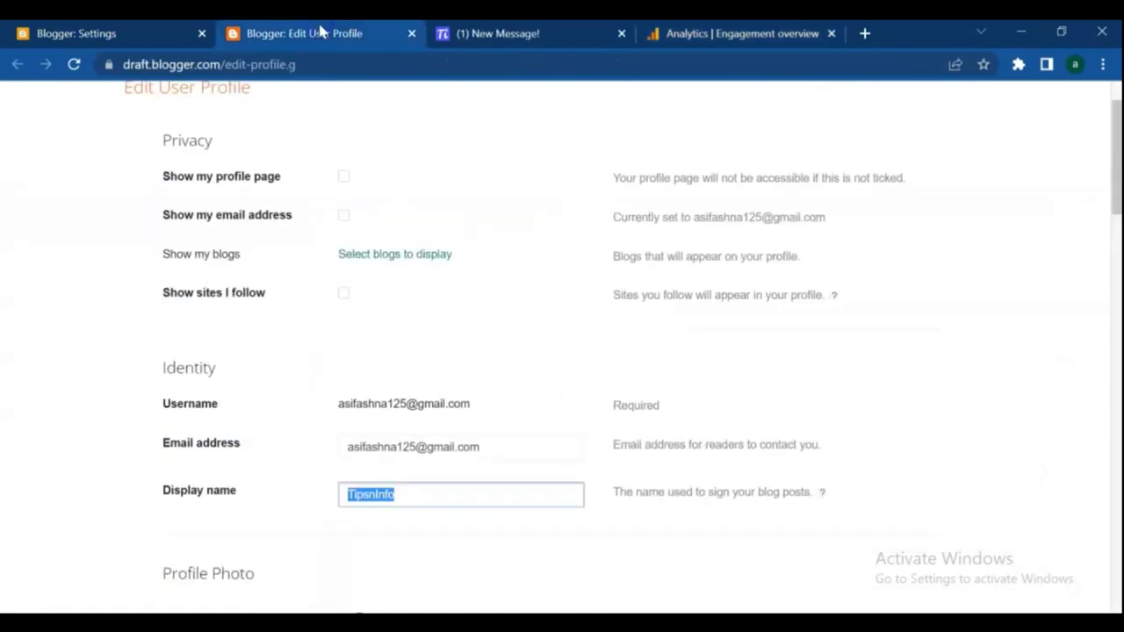
click(499, 35)
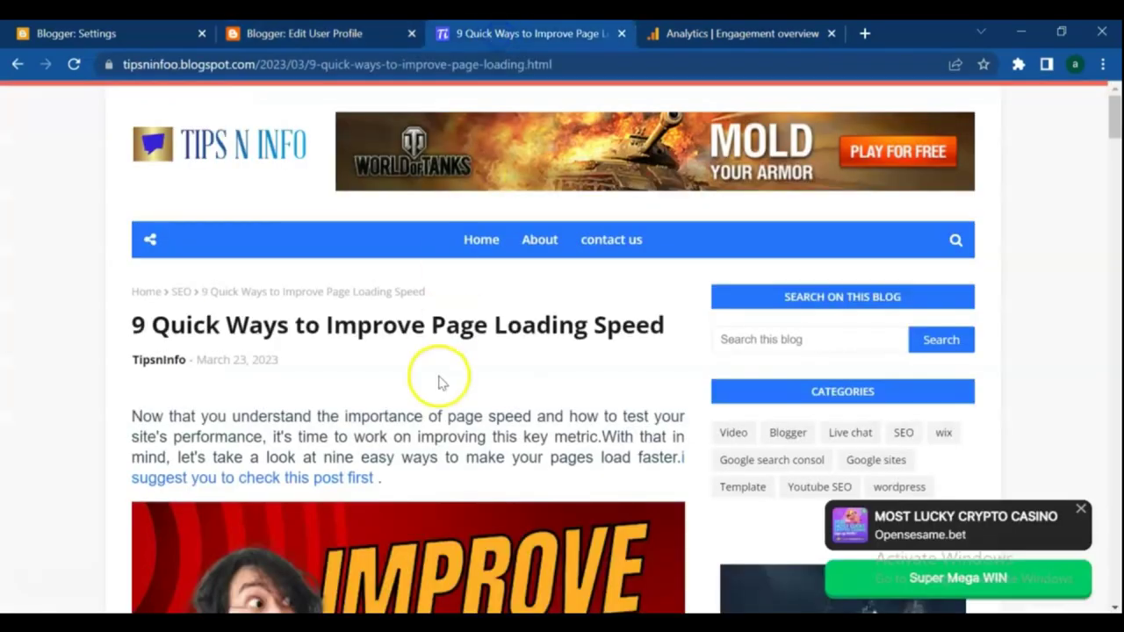